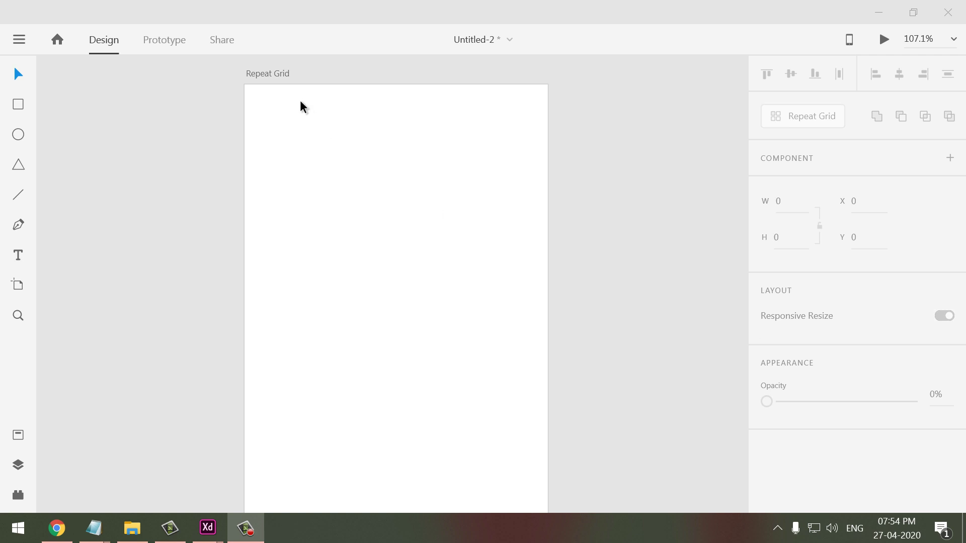
double_click(274, 74)
click(230, 119)
click(273, 162)
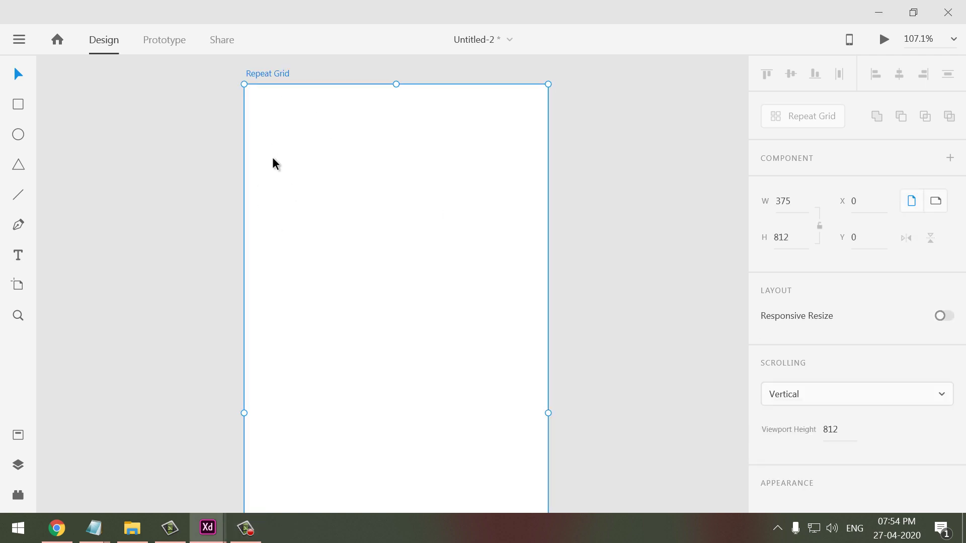
click(132, 212)
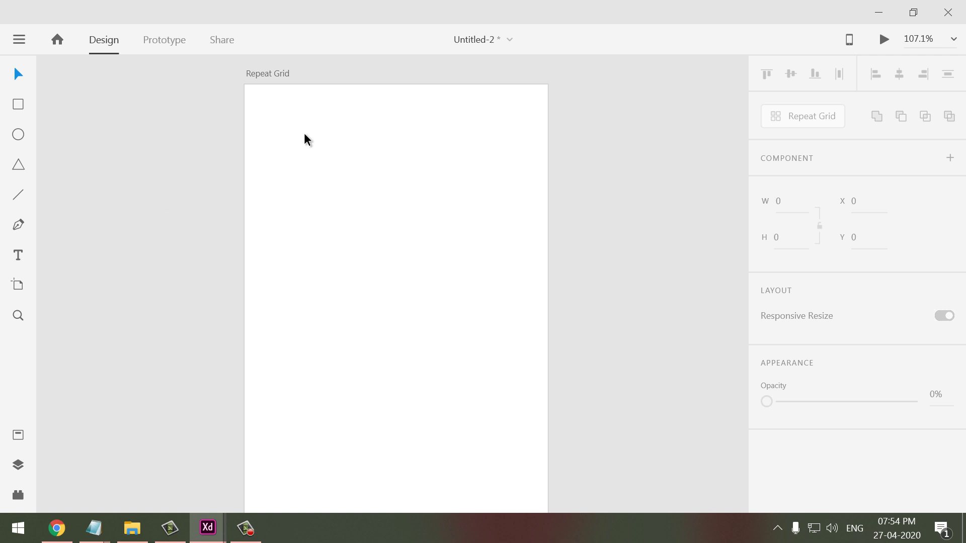
Paste the copied Inbox header with search bar and align it to the top centre of the Repeat Grid artboard
key(ctrl+v)
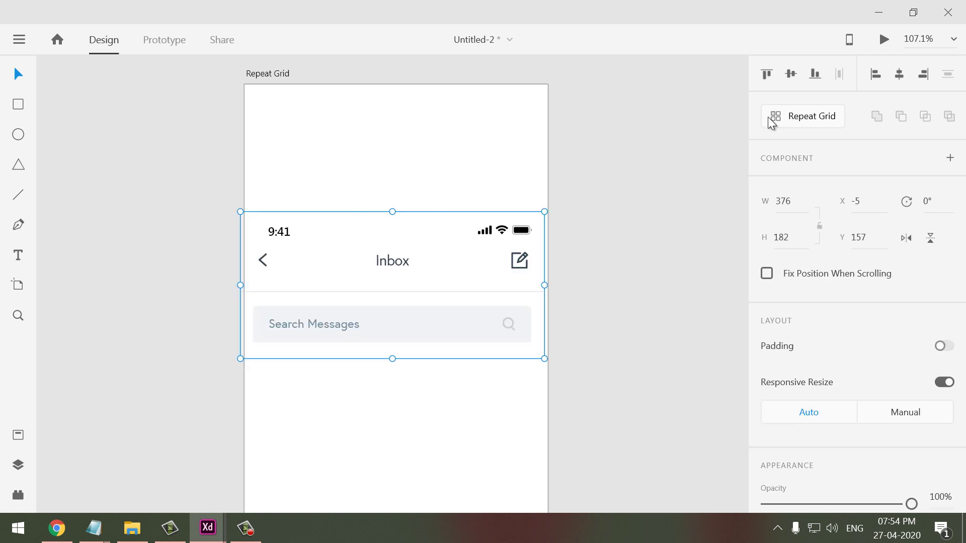
click(901, 74)
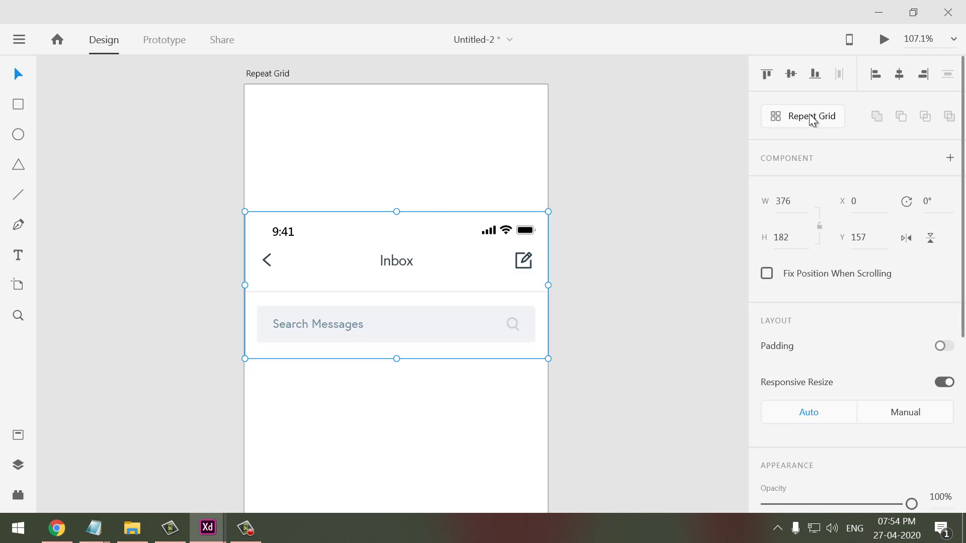
click(767, 76)
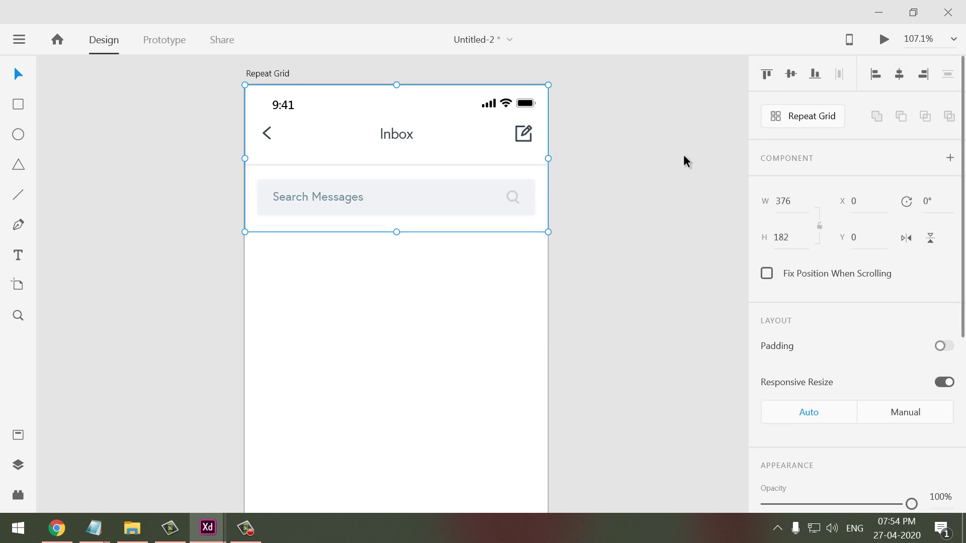
click(659, 168)
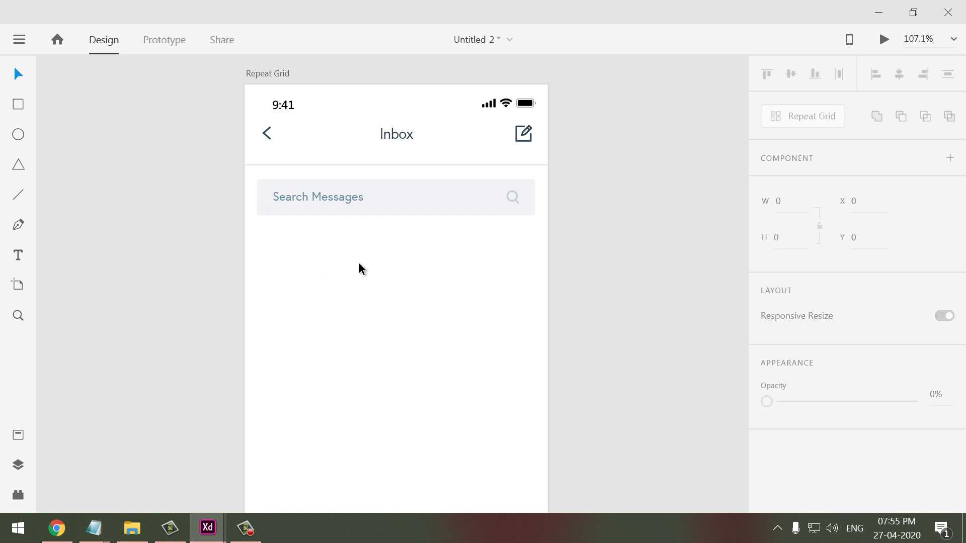
Switch to color codes.txt in Notepad and copy the primary color code #f8f8f8
mouse_move(94, 528)
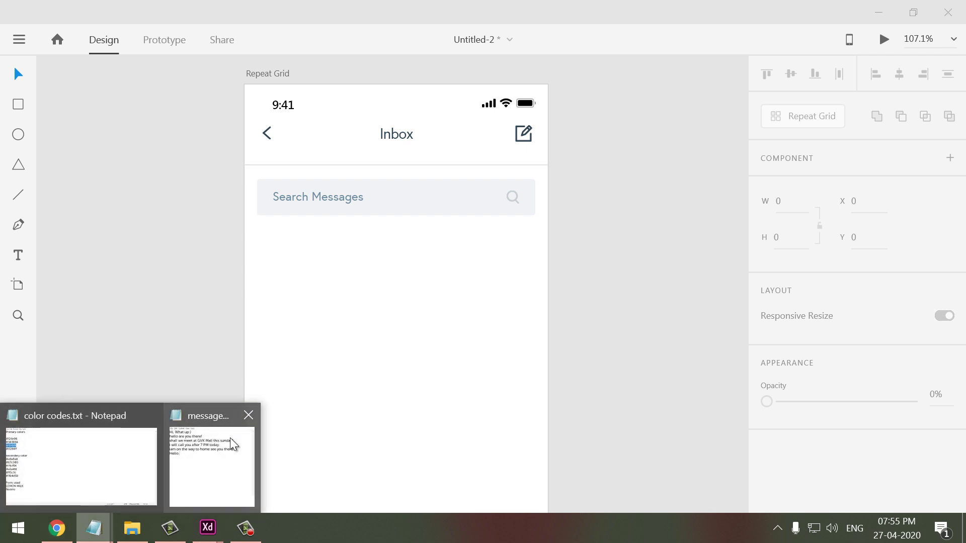
mouse_move(192, 457)
click(141, 443)
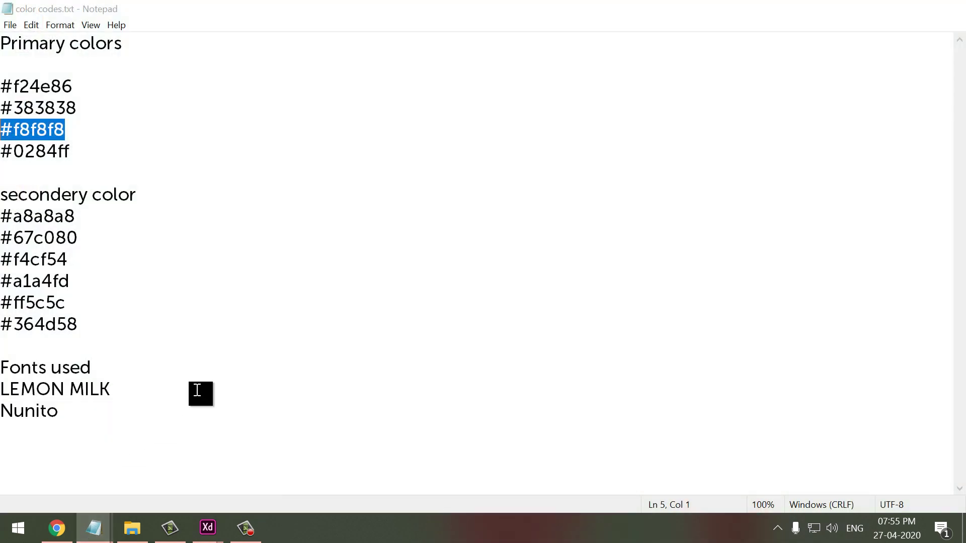
right_click(53, 129)
click(85, 173)
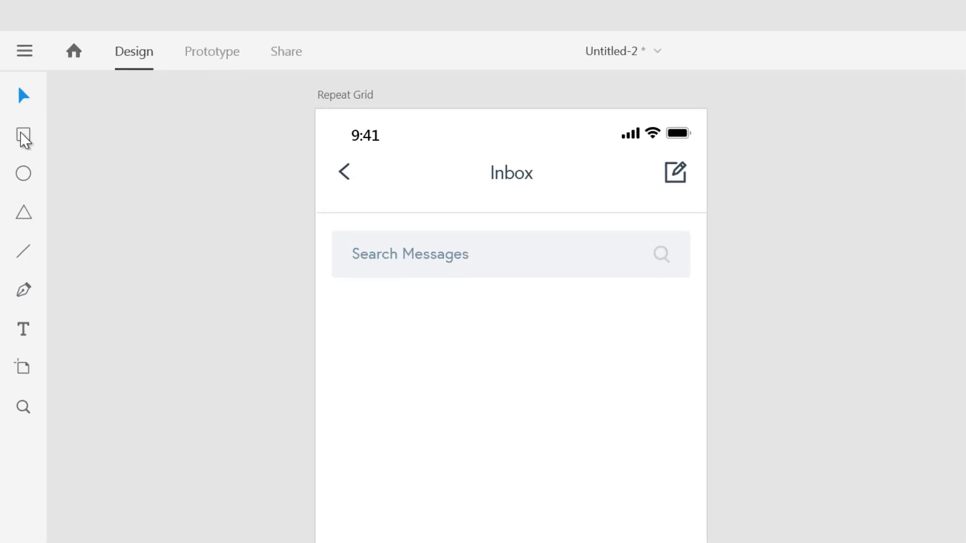
Draw a rectangle about 375 by 608 covering the artboard from below the search bar to its bottom edge
click(24, 135)
drag(316, 323, 704, 539)
drag(602, 511, 557, 244)
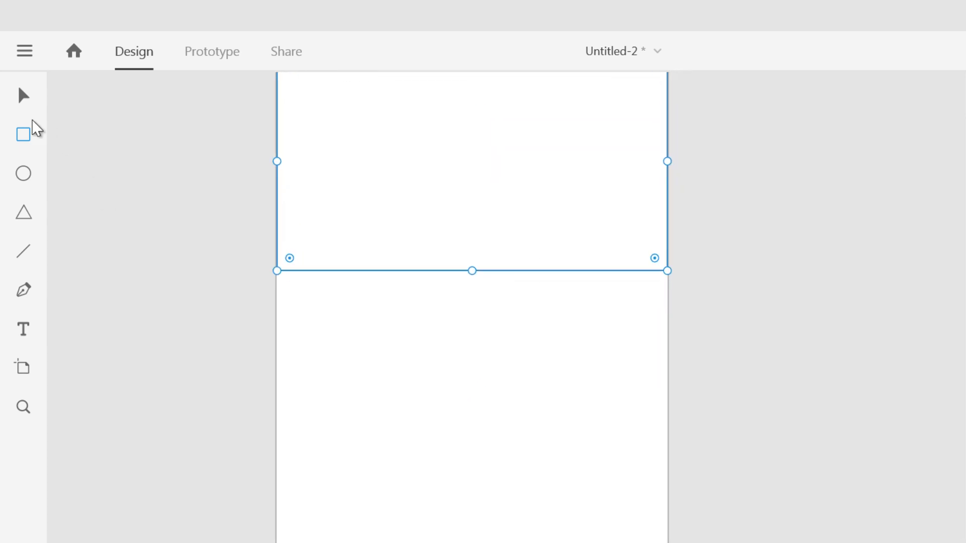
click(24, 96)
drag(318, 229, 319, 111)
drag(471, 153, 468, 542)
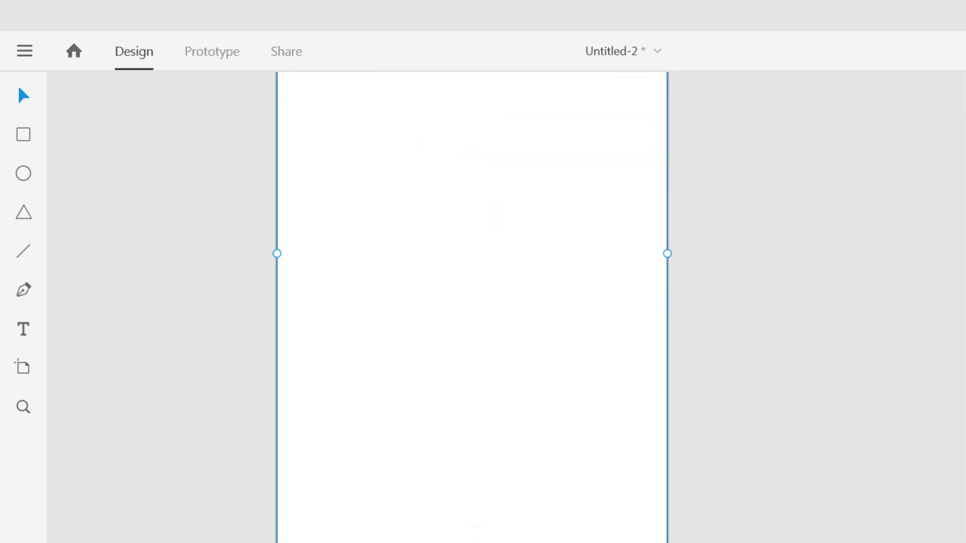
Fill the new rectangle with #F8F8F8 and remove its border
click(964, 496)
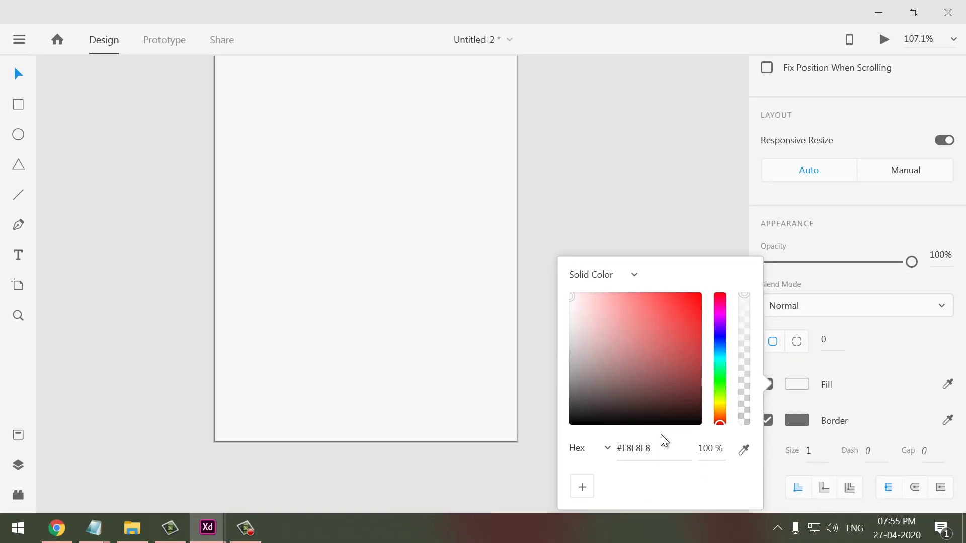
click(806, 410)
click(768, 422)
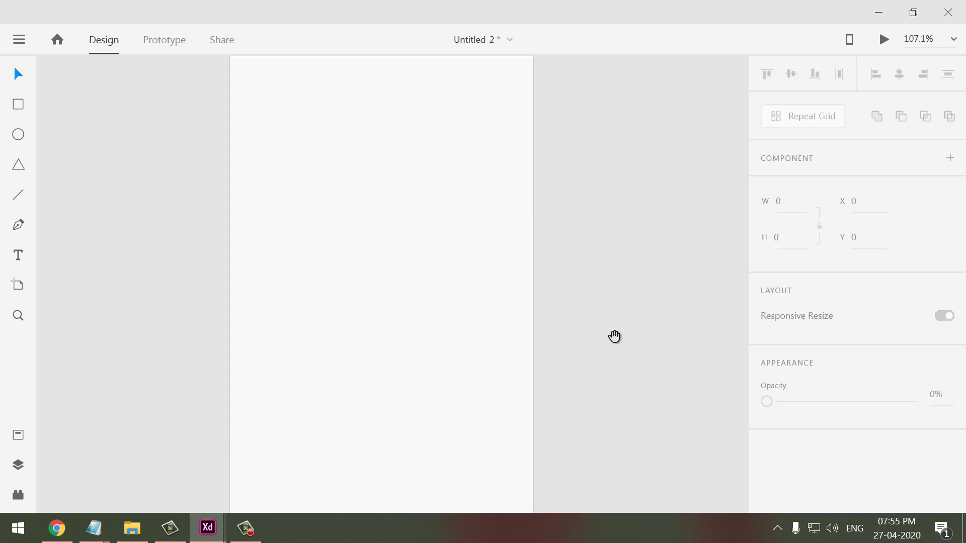
Lock the light grey background rectangle below the search bar
key(z)
drag(237, 185, 360, 261)
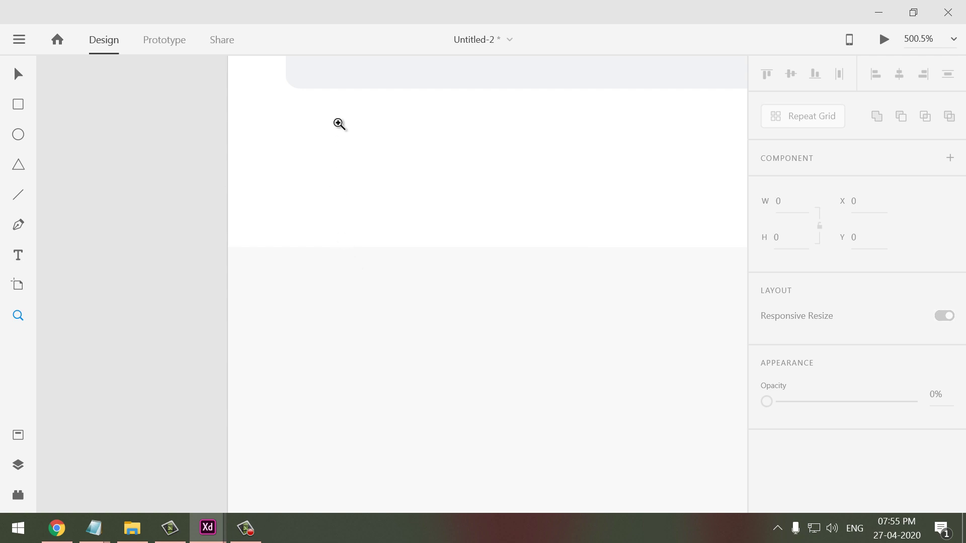
click(376, 289)
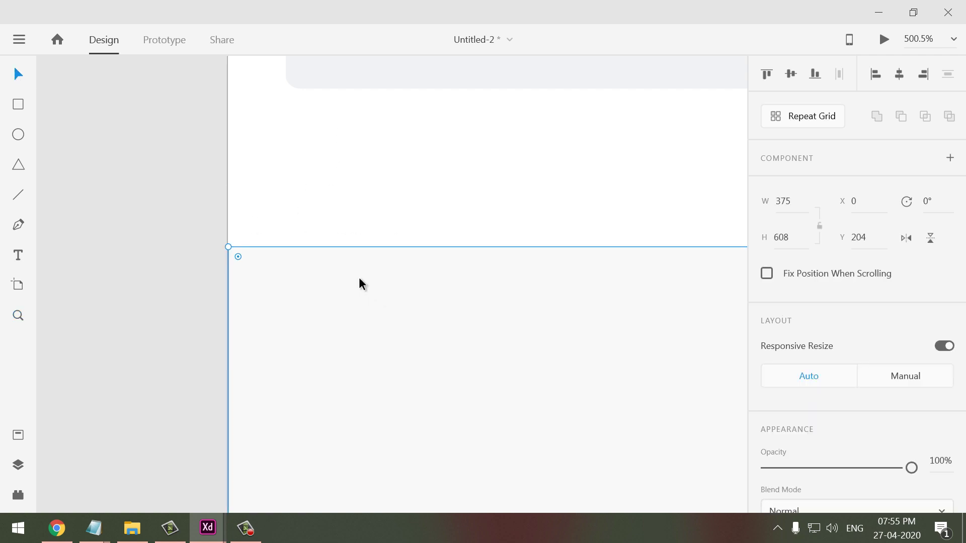
right_click(355, 275)
click(392, 210)
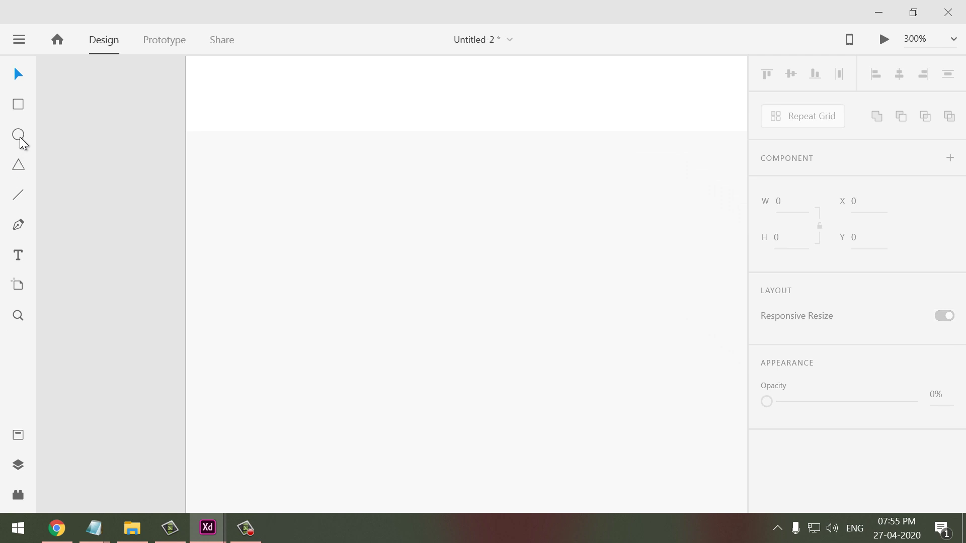
Draw a circle near the upper left of the grey background and set its width and height to 72
click(19, 135)
drag(252, 170, 335, 253)
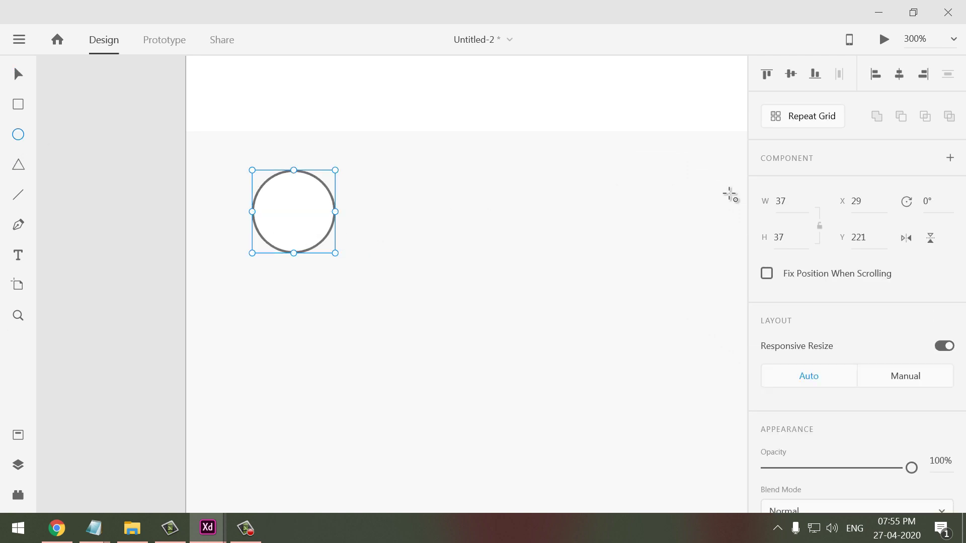
click(801, 203)
text(72)
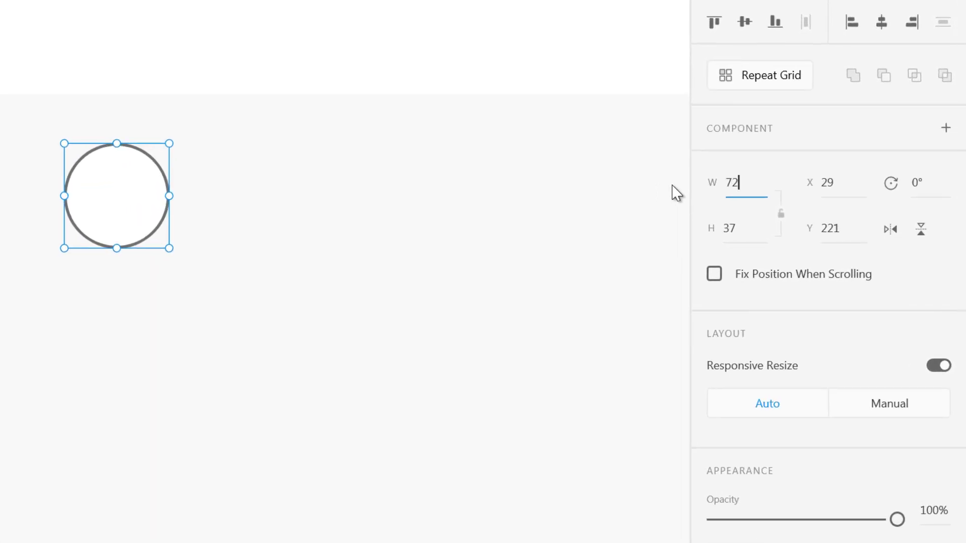
key(Tab)
text(72)
key(Return)
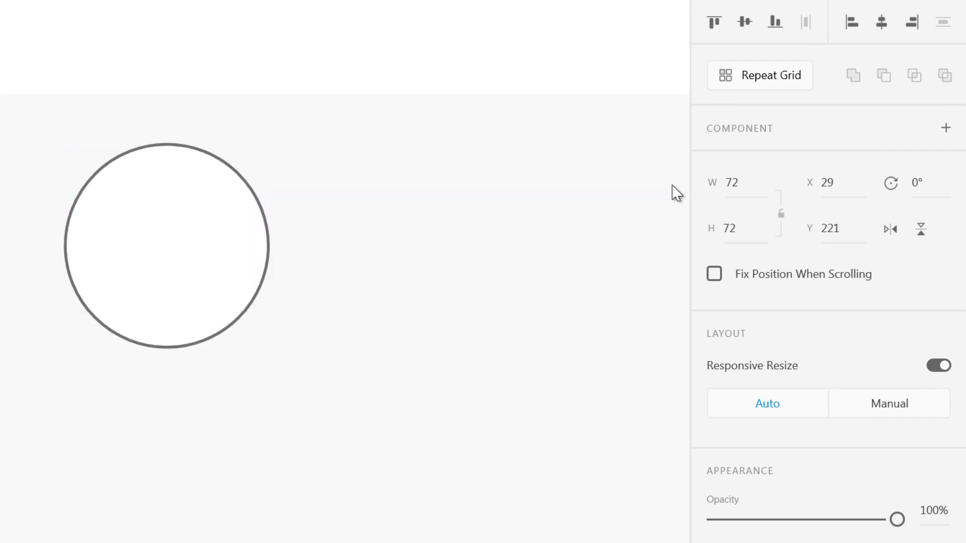
Resize the circle to a width and height of 50
click(716, 197)
text(50)
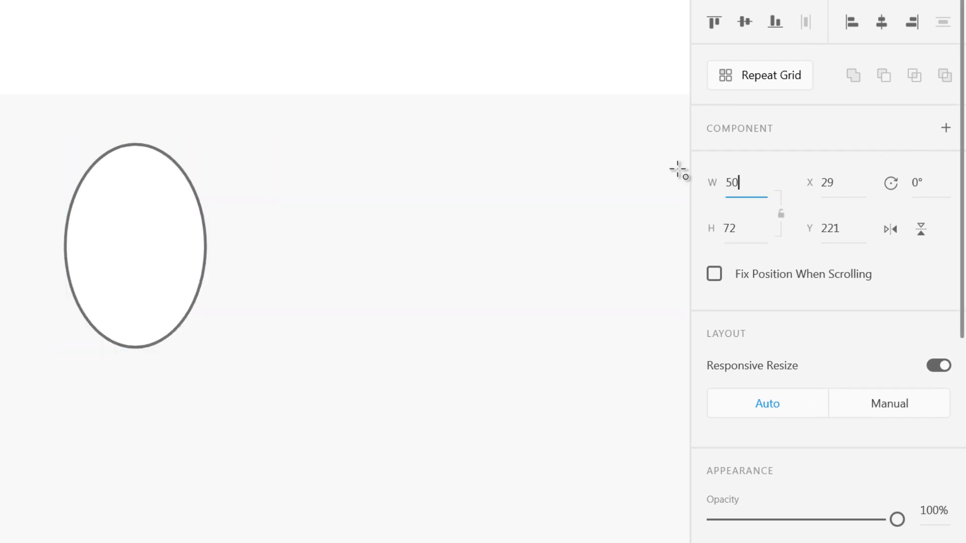
key(Tab)
text(50)
key(Return)
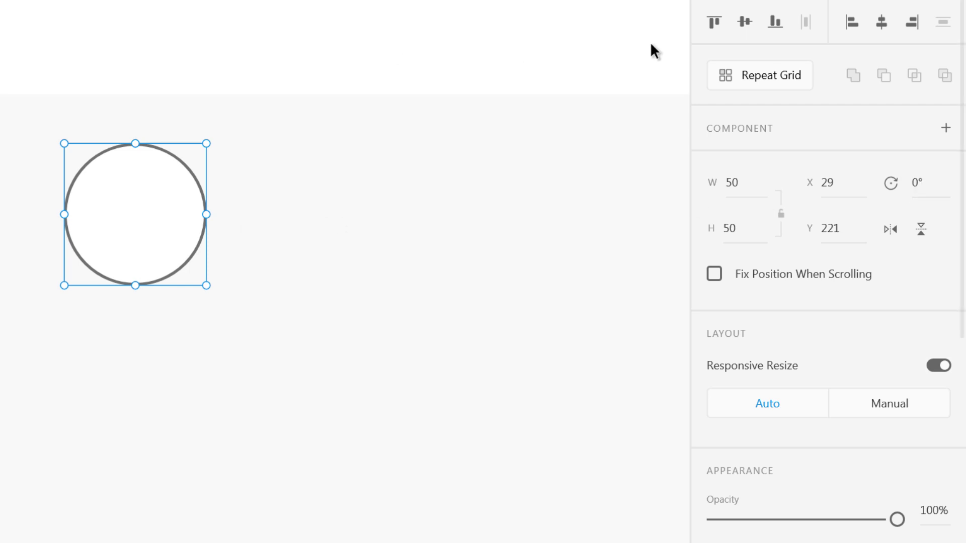
Align the circle to the artboard's left edge and set its X position to 50
click(852, 22)
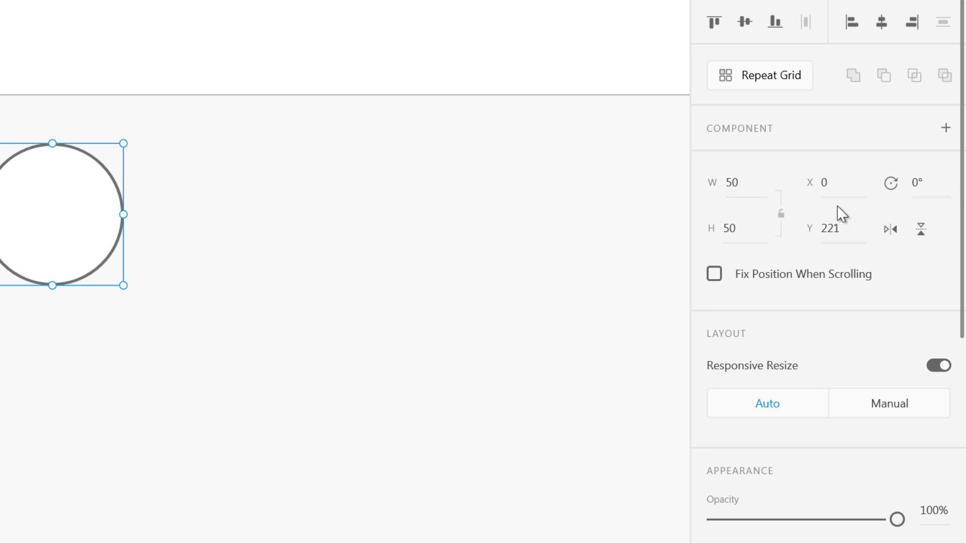
click(835, 183)
text(50)
key(Return)
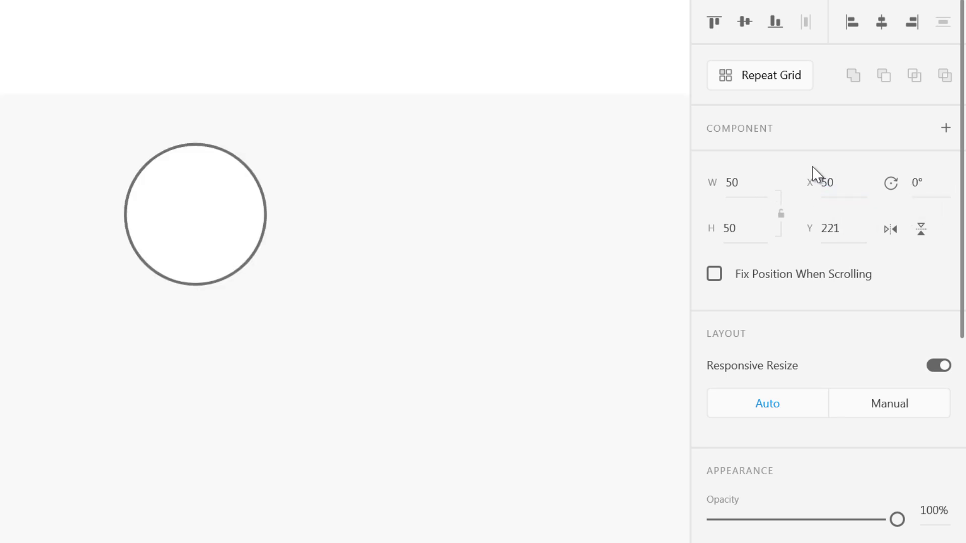
Set the circle's X position to 30
click(814, 176)
key(ctrl+a)
text(30)
key(Return)
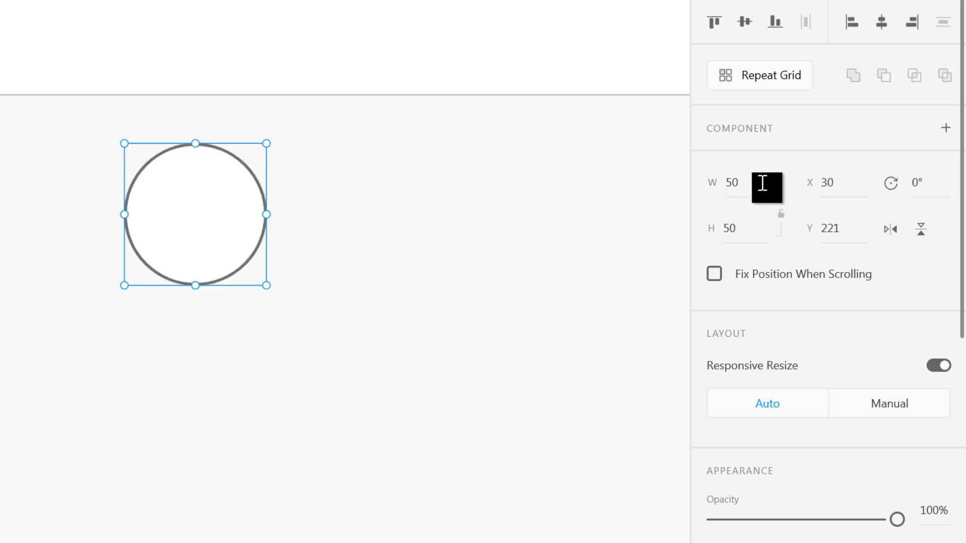
Add a text object reading "Username" to the right of the circle
drag(272, 352, 171, 351)
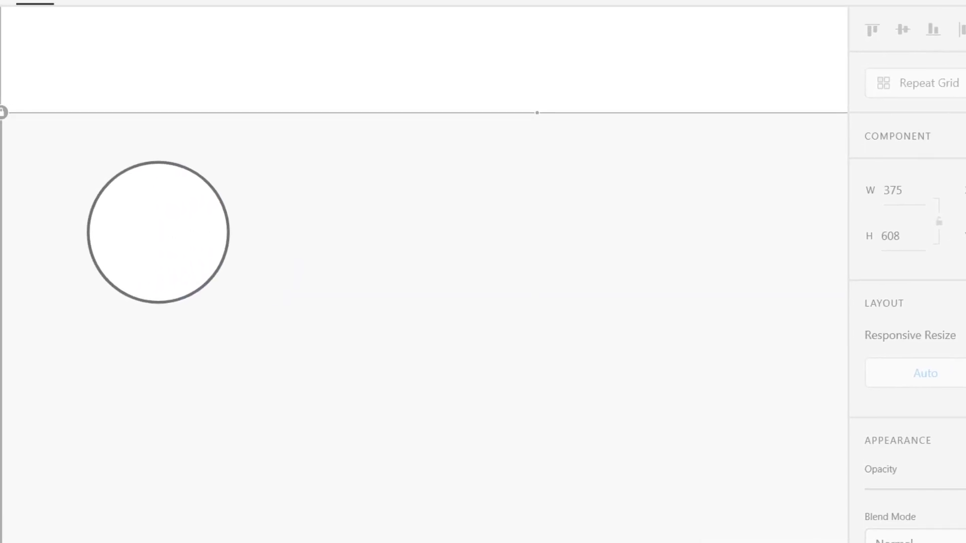
key(t)
click(302, 216)
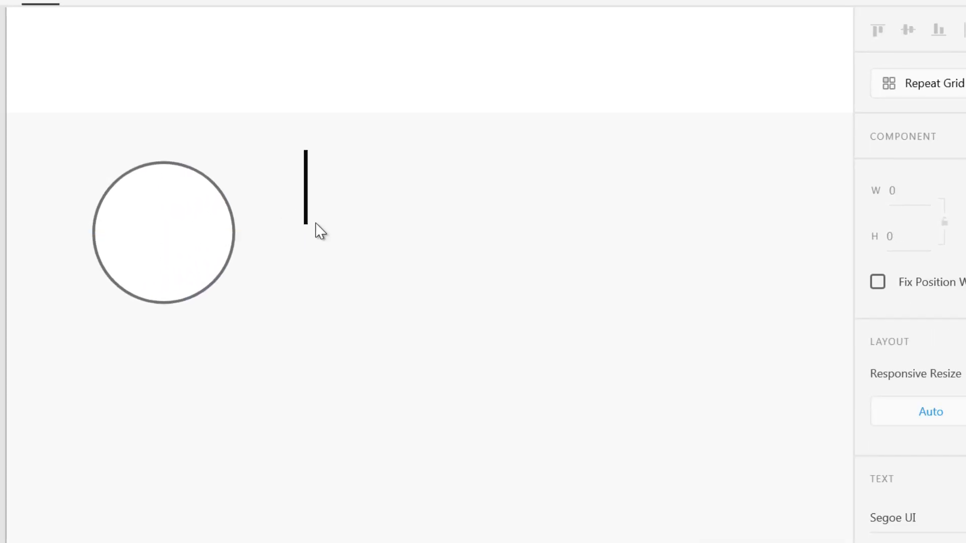
text(Username)
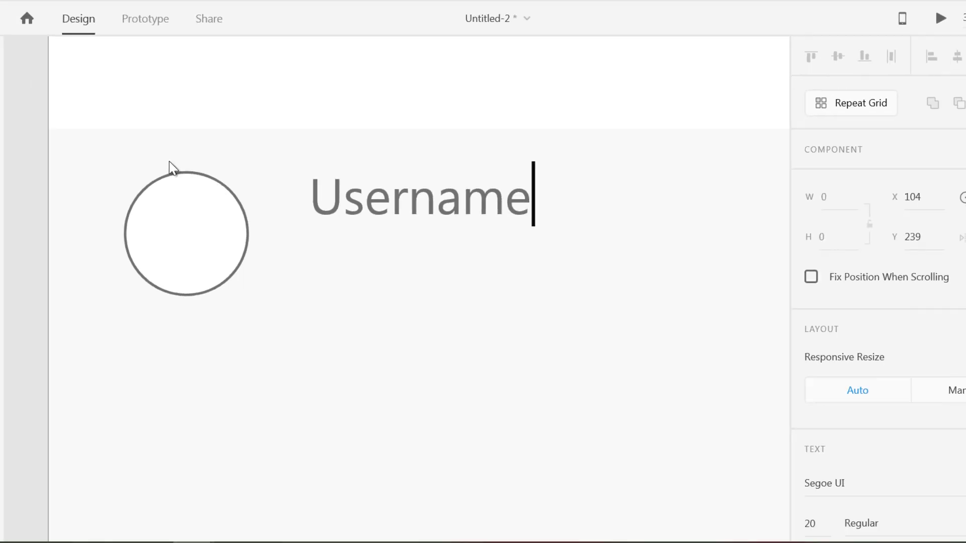
key(Escape)
key(Escape)
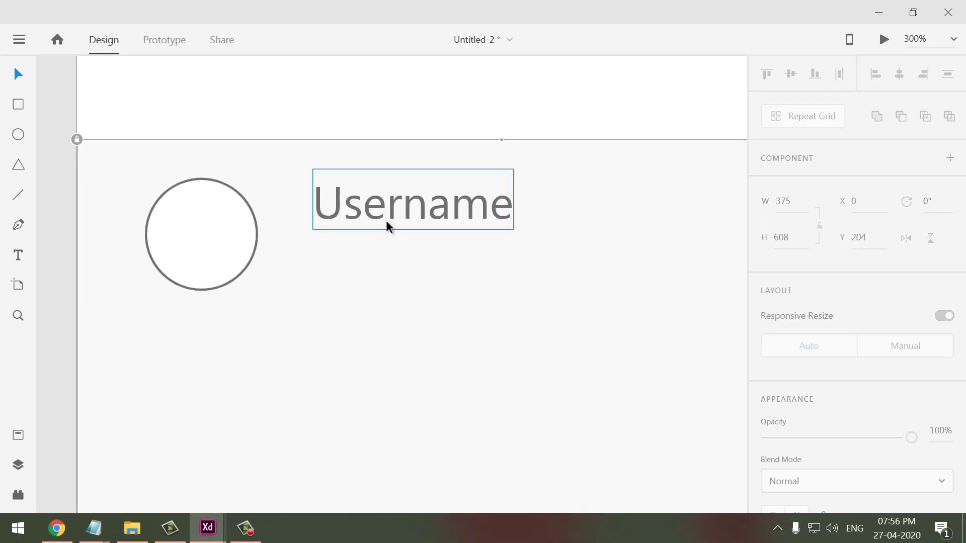
Duplicate the Username text directly below itself and change the copy's wording to "message"
click(387, 223)
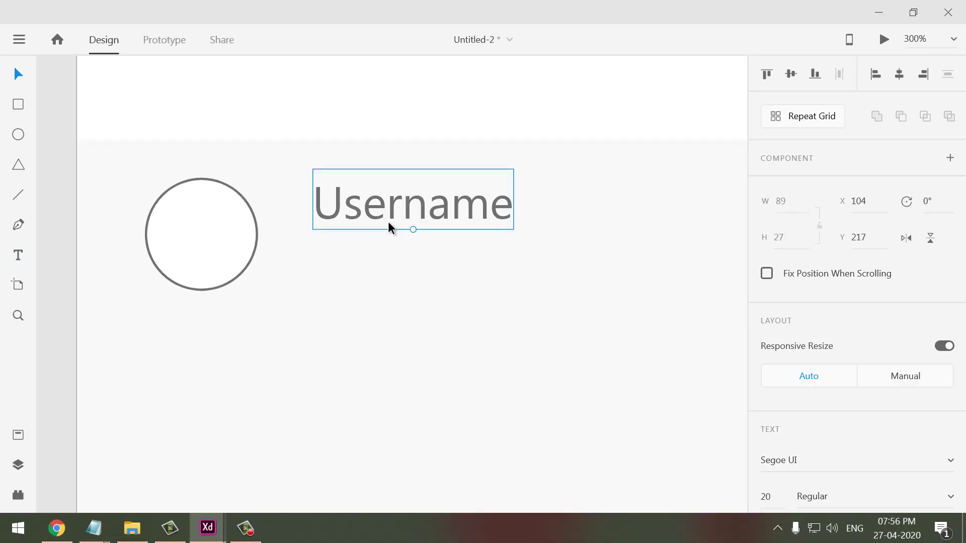
drag(387, 215, 394, 269)
double_click(395, 269)
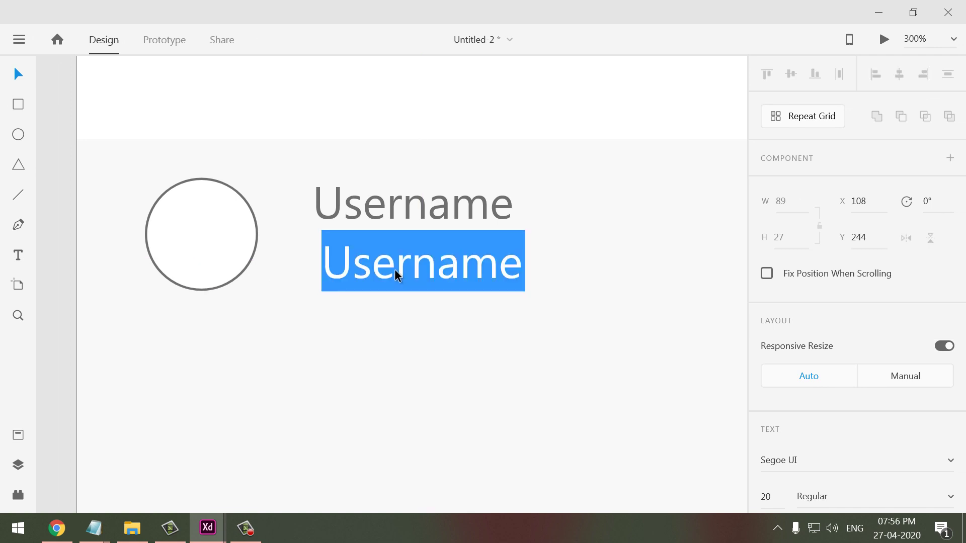
text(mess)
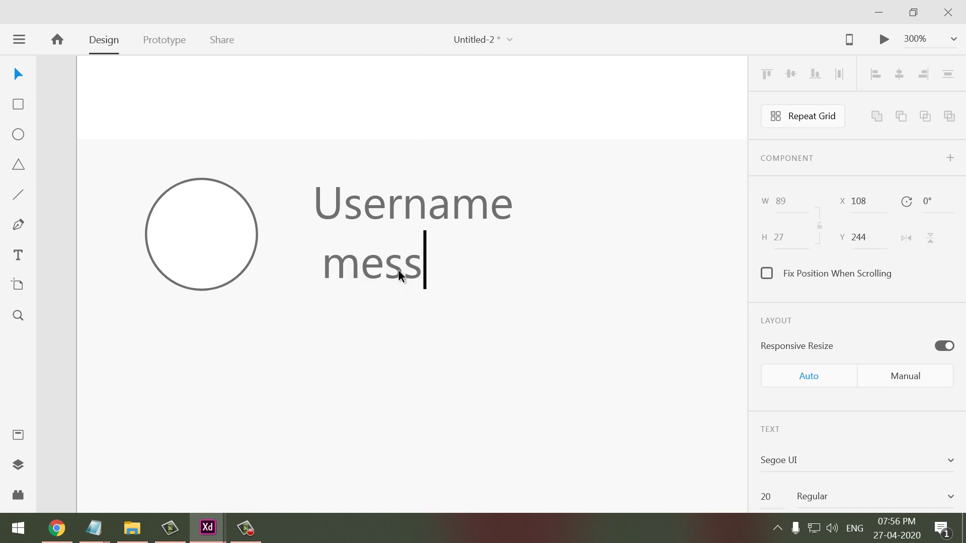
text(age)
key(ctrl+a)
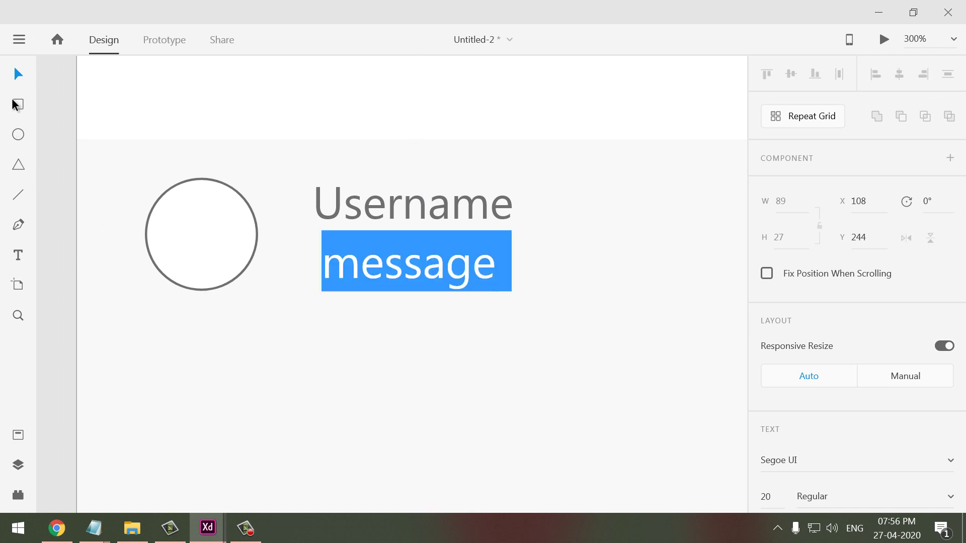
key(Escape)
Set the font size of the message text to 16
scroll(847, 396, down, 4)
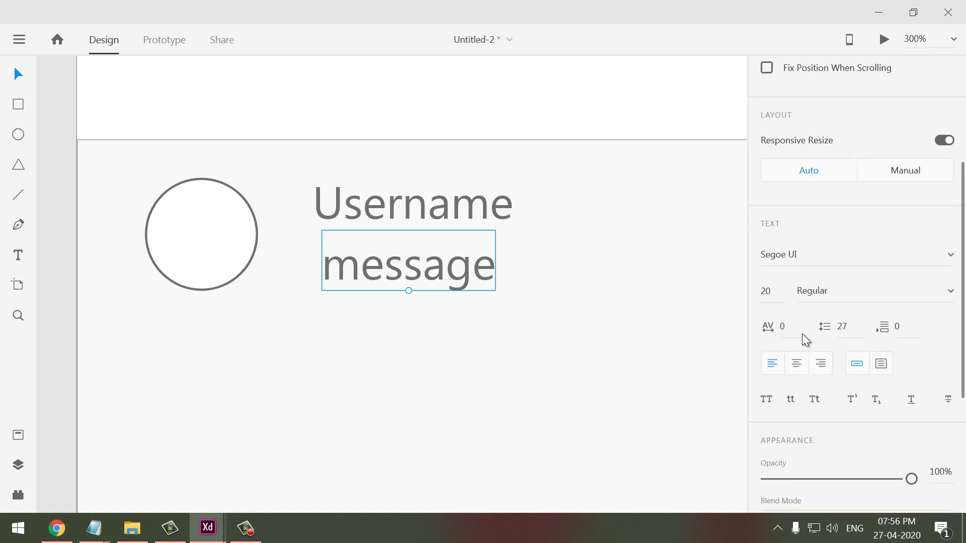
click(770, 295)
text(16)
key(Return)
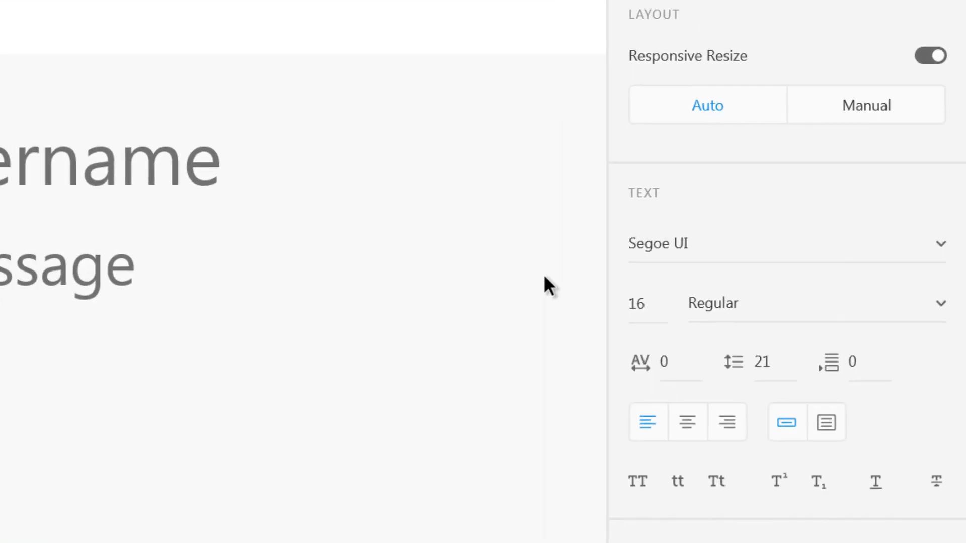
Set the font size of the Username text to 16
click(126, 163)
scroll(782, 159, down, 3)
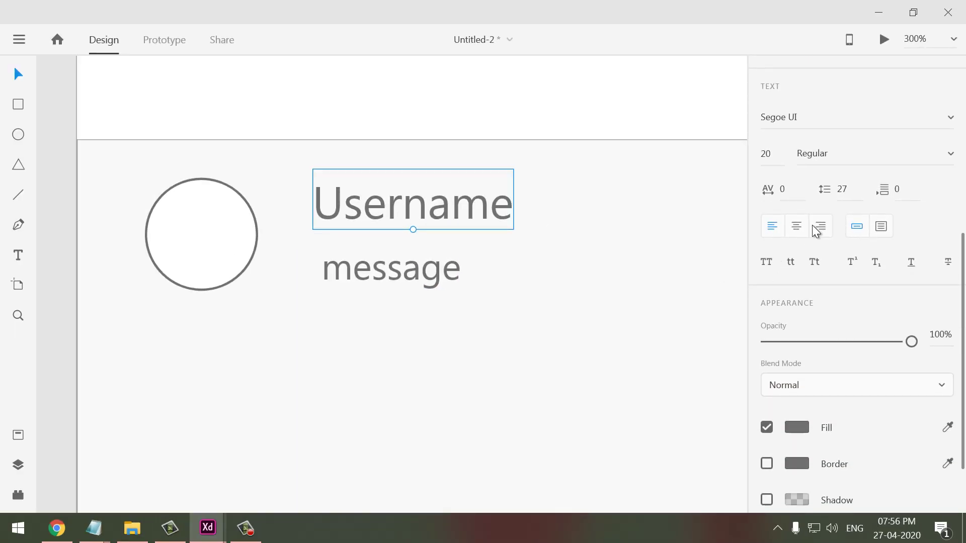
click(769, 155)
text(16)
key(Return)
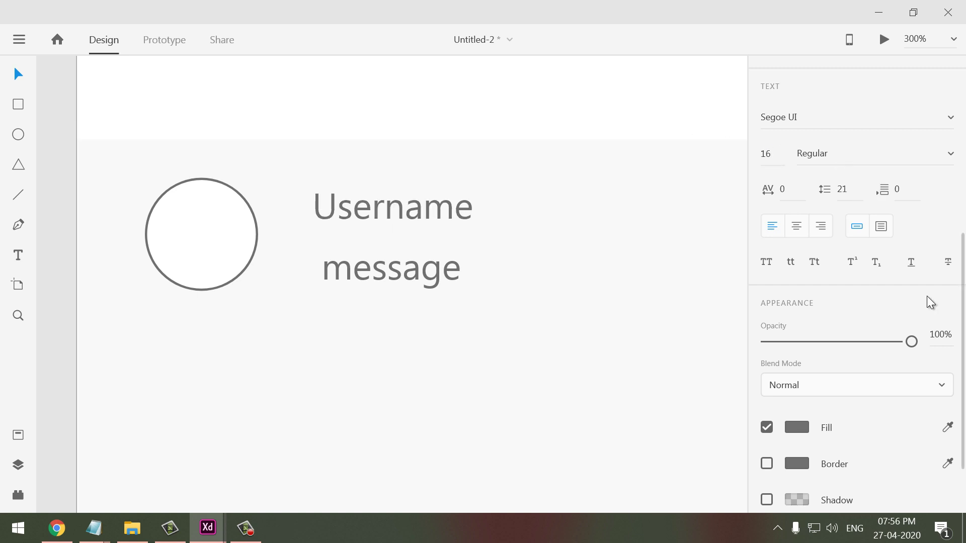
scroll(927, 297, down, 2)
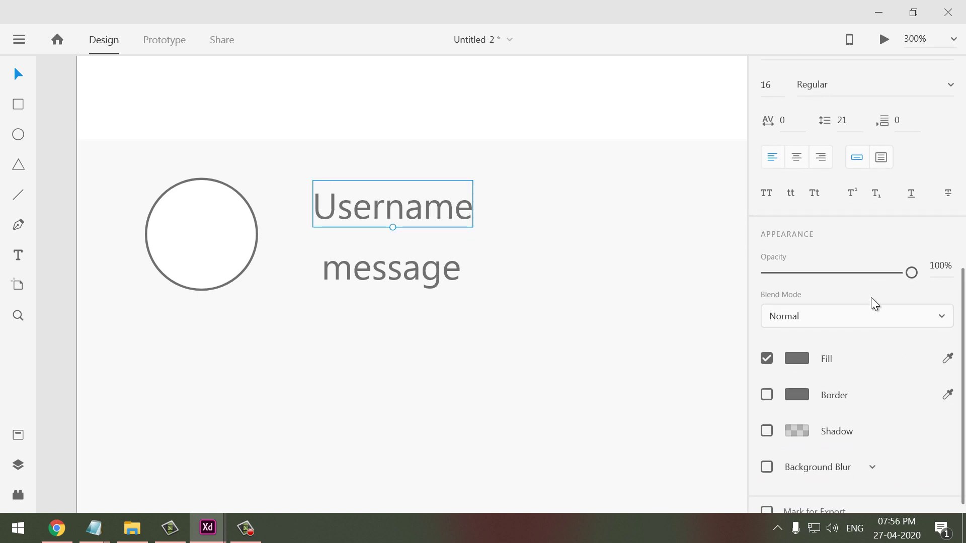
scroll(881, 312, down, 1)
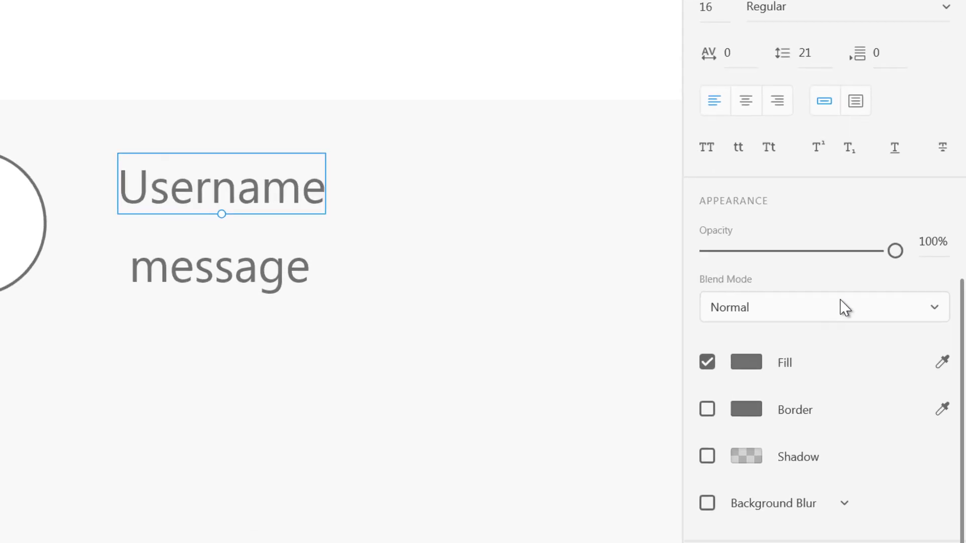
scroll(863, 307, up, 3)
click(807, 276)
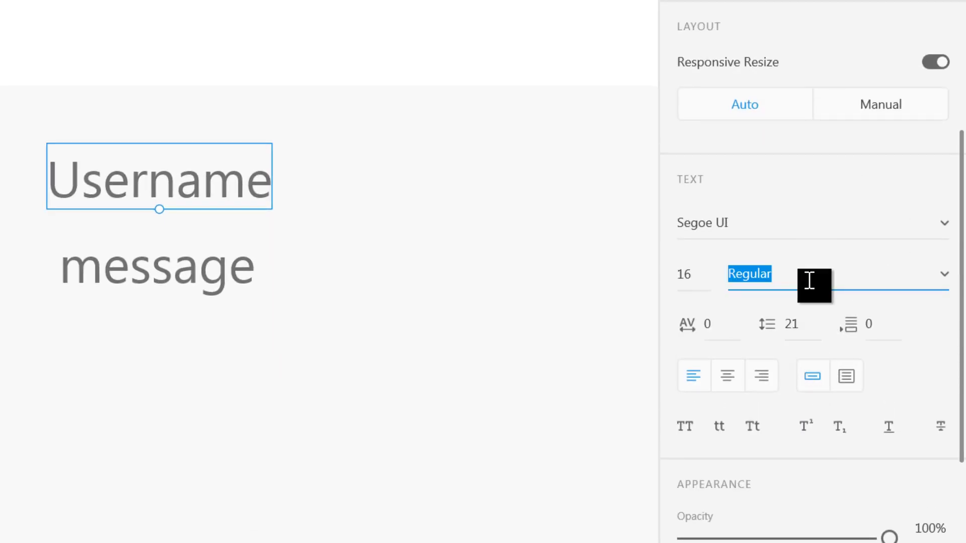
click(942, 277)
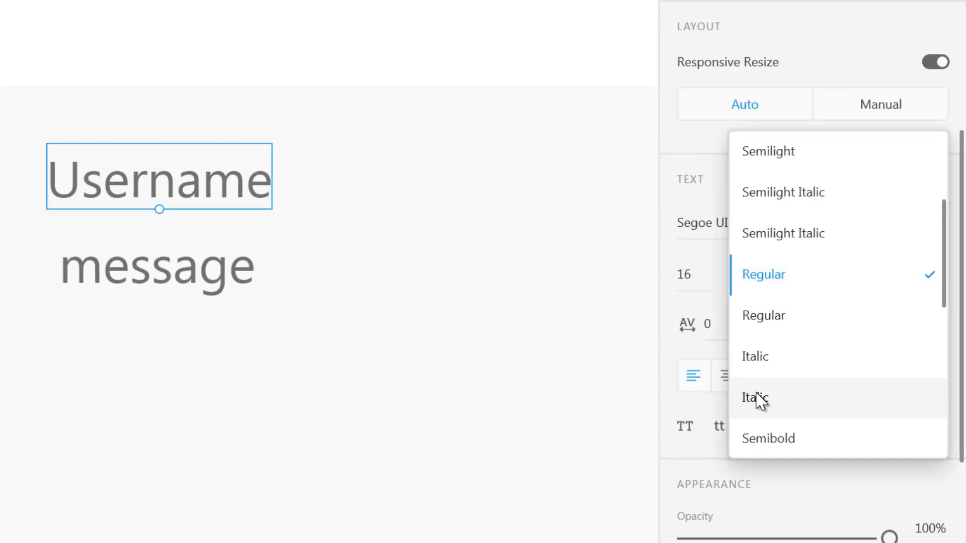
key(Escape)
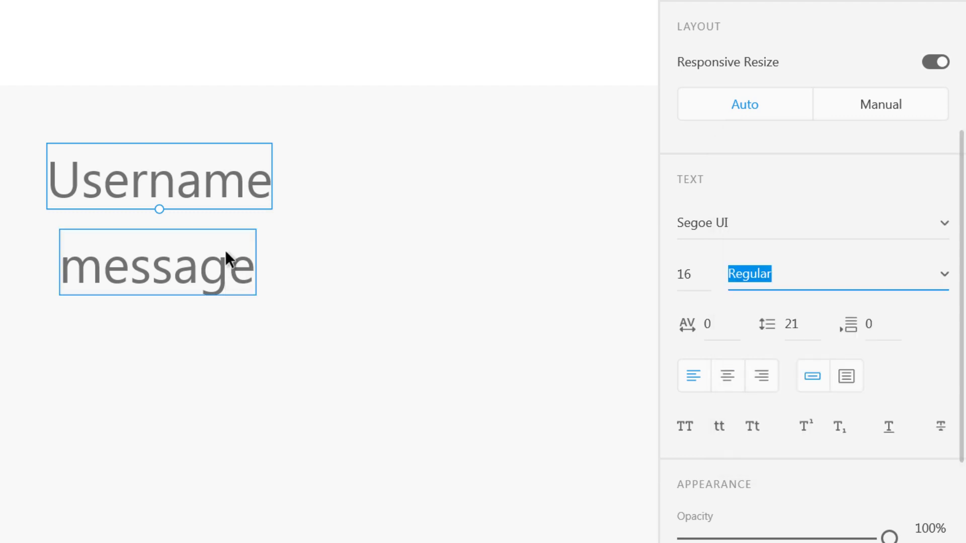
Change the Username text's font to Lato with the Bold style
click(764, 232)
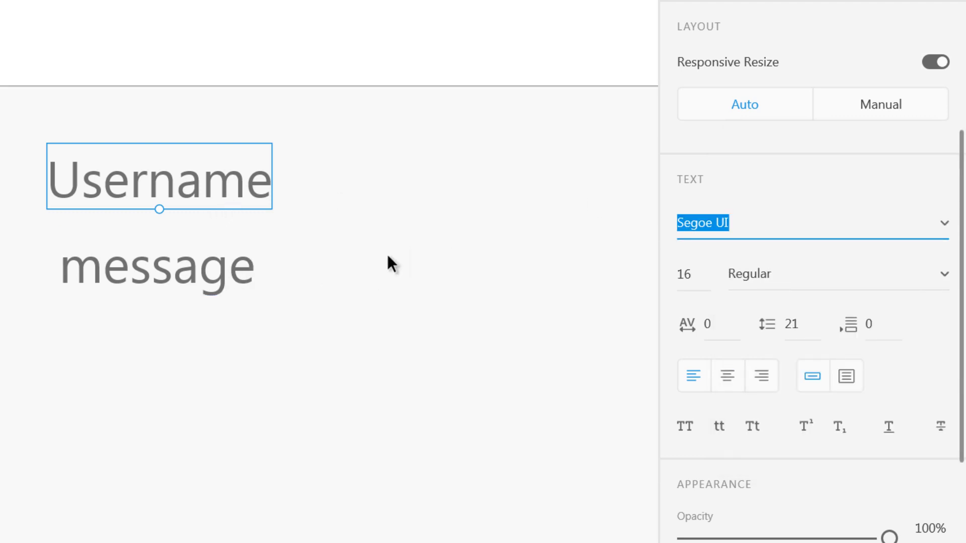
text(Lato)
key(Return)
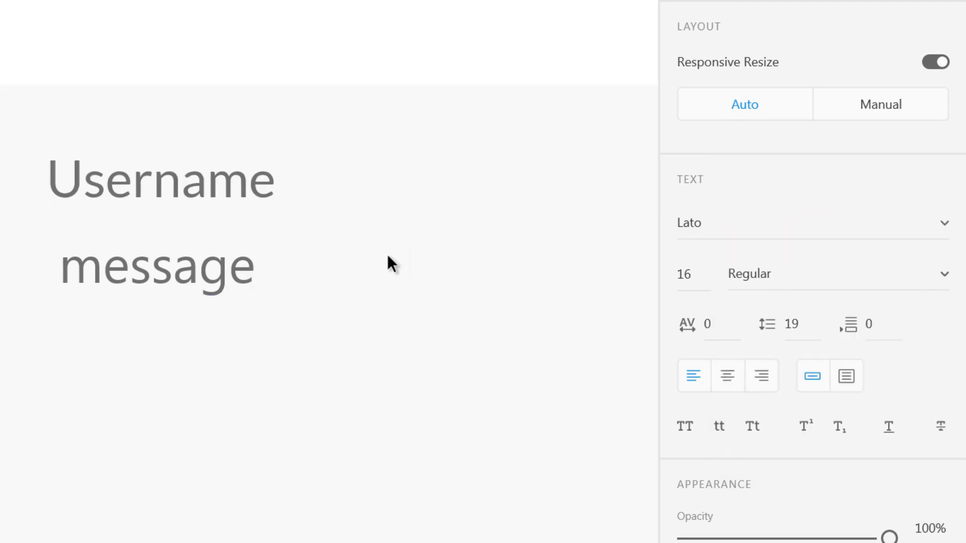
click(946, 278)
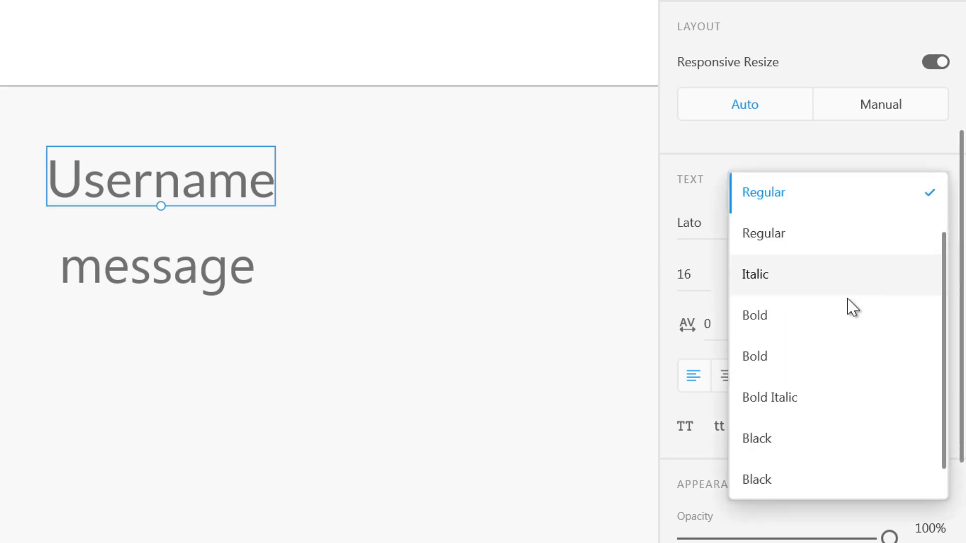
click(845, 315)
Set the font size of the message text to 14
click(237, 294)
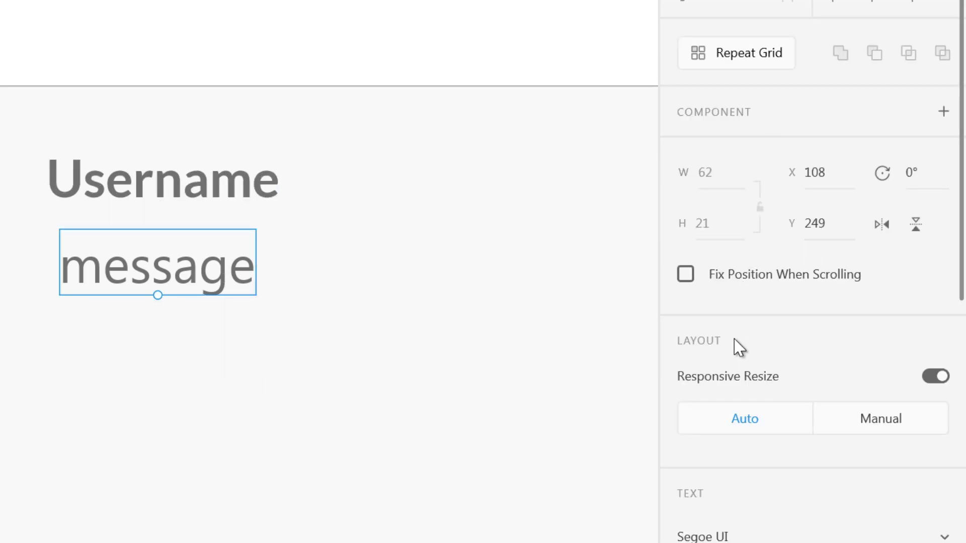
scroll(770, 372, down, 4)
click(704, 395)
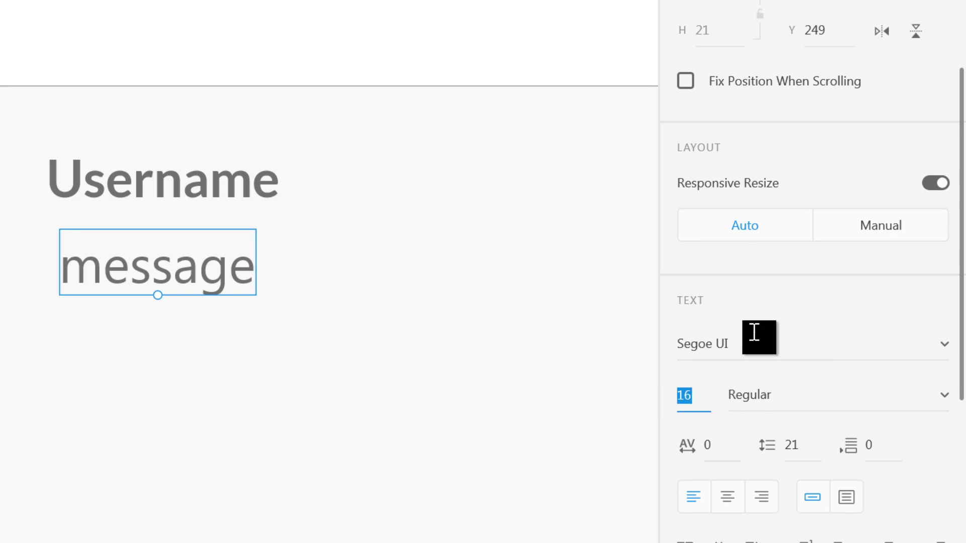
text(14)
key(Return)
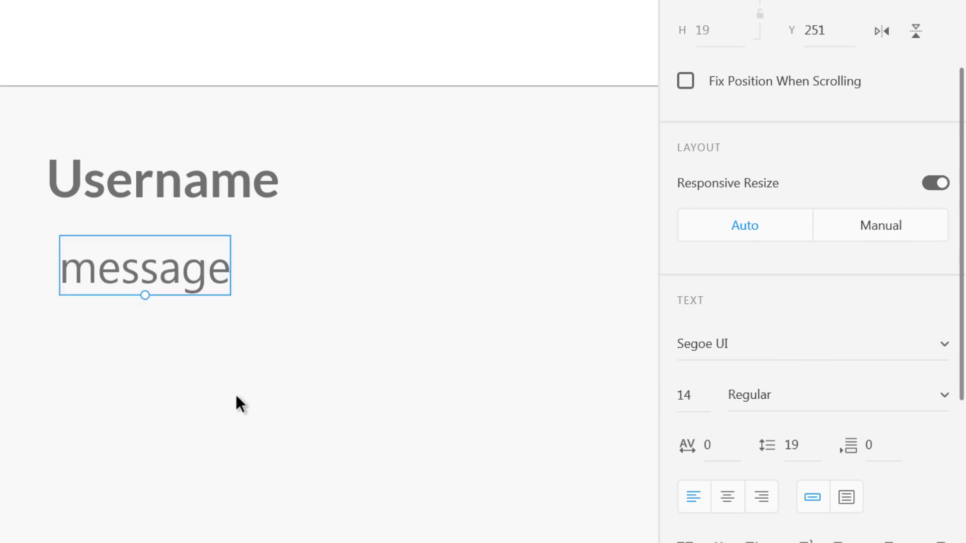
click(235, 373)
Duplicate the message text to the far right of the row, change the copy's wording to "time" and nudge it farther right
scroll(234, 372, down, 3)
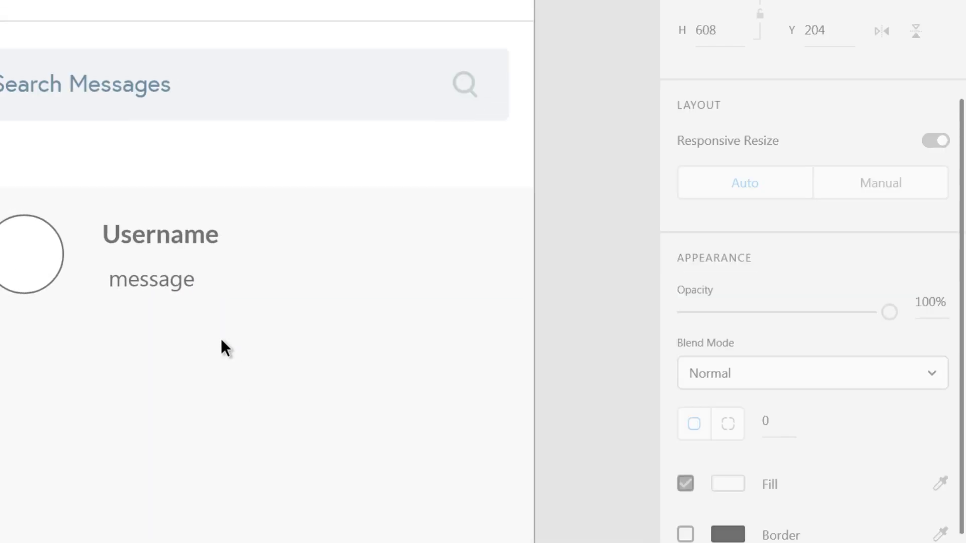
drag(222, 339, 124, 304)
drag(72, 279, 331, 271)
double_click(330, 267)
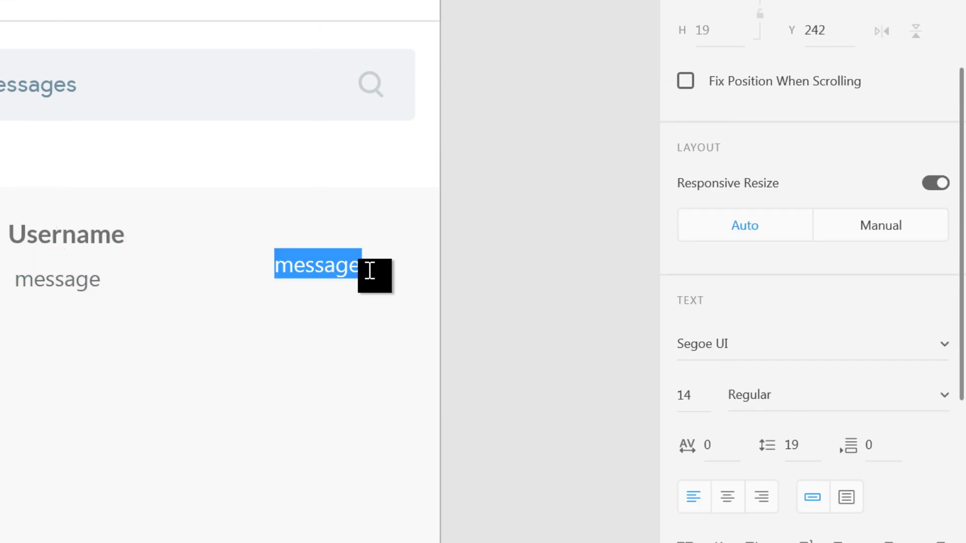
text(time)
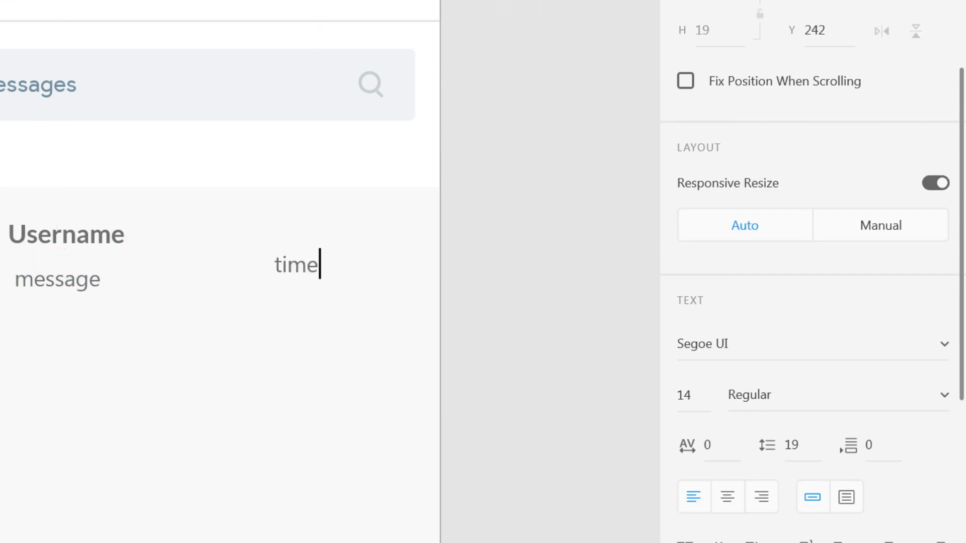
key(Escape)
drag(307, 265, 334, 267)
click(313, 373)
click(64, 285)
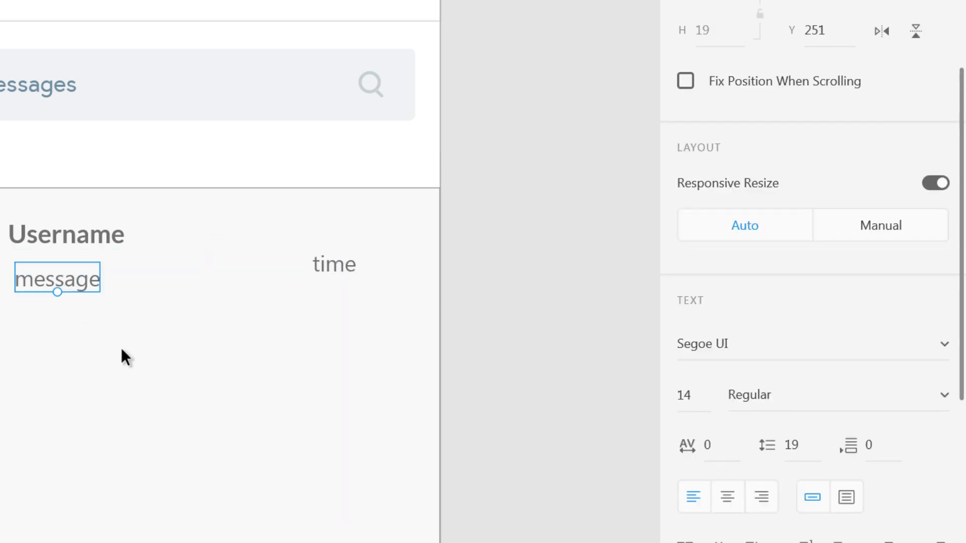
click(106, 339)
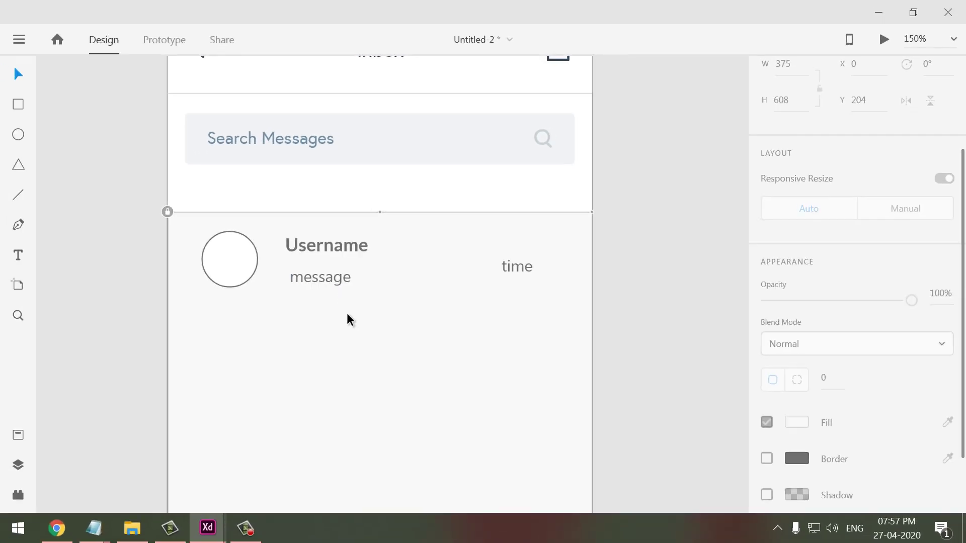
Switch to File Explorer and look through the repeatgrid folder's portrait images and its svg subfolder
click(131, 528)
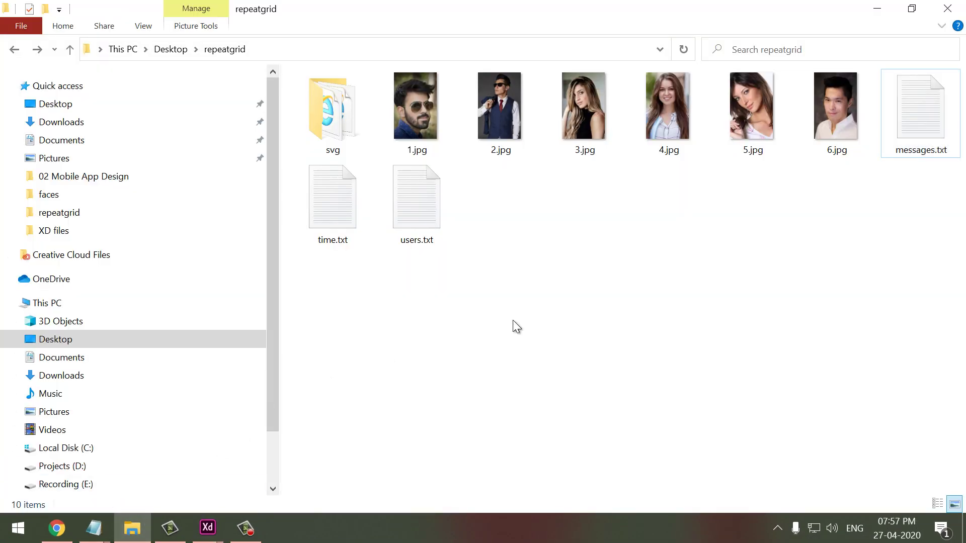
click(413, 108)
click(503, 112)
click(598, 103)
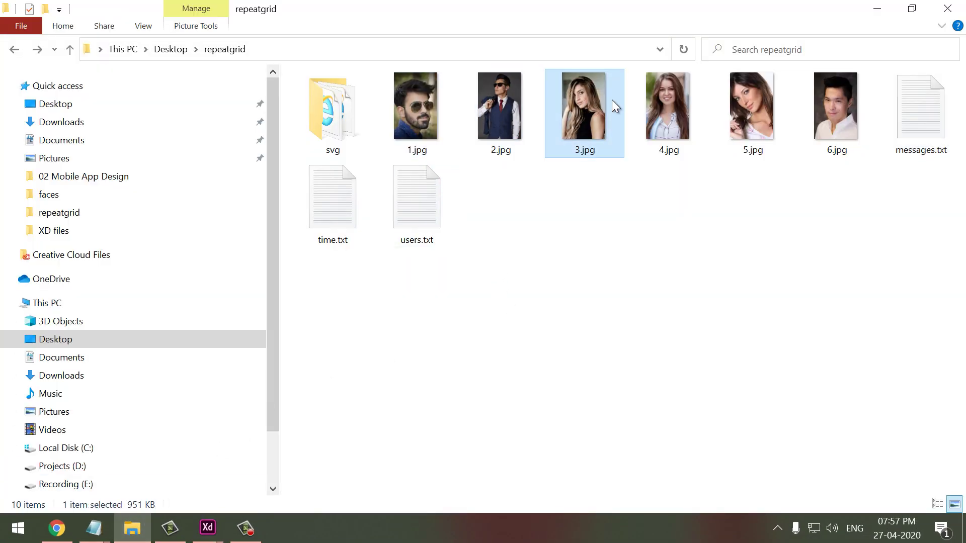
click(669, 116)
click(338, 120)
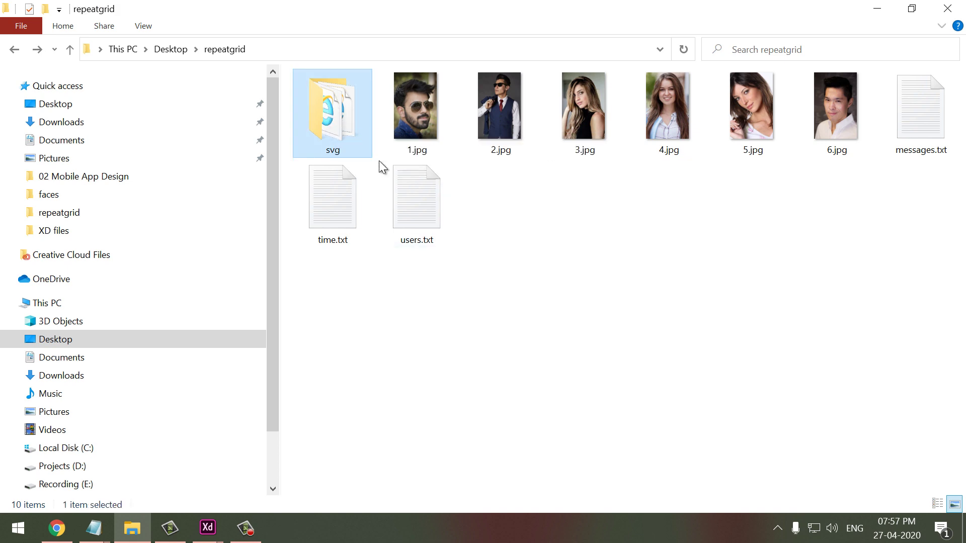
double_click(336, 132)
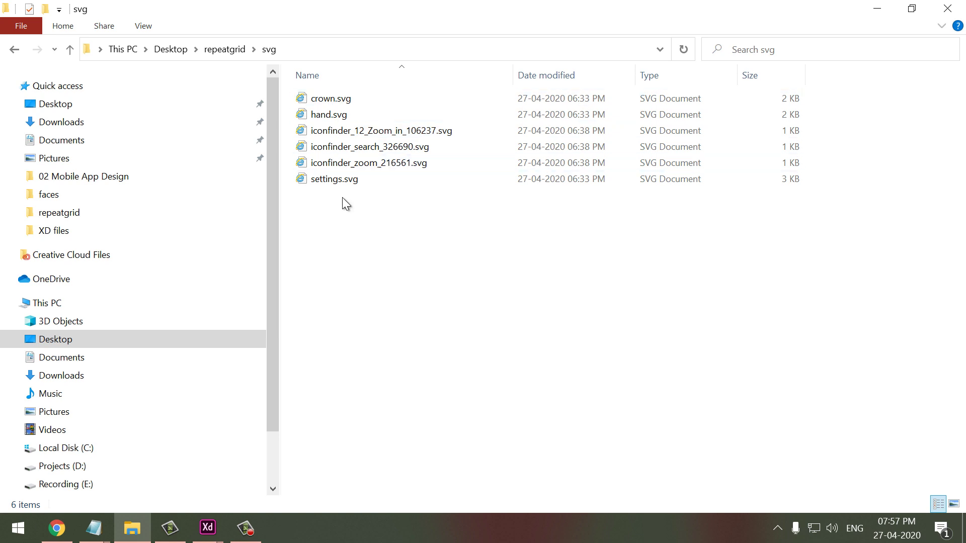
key(alt+Left)
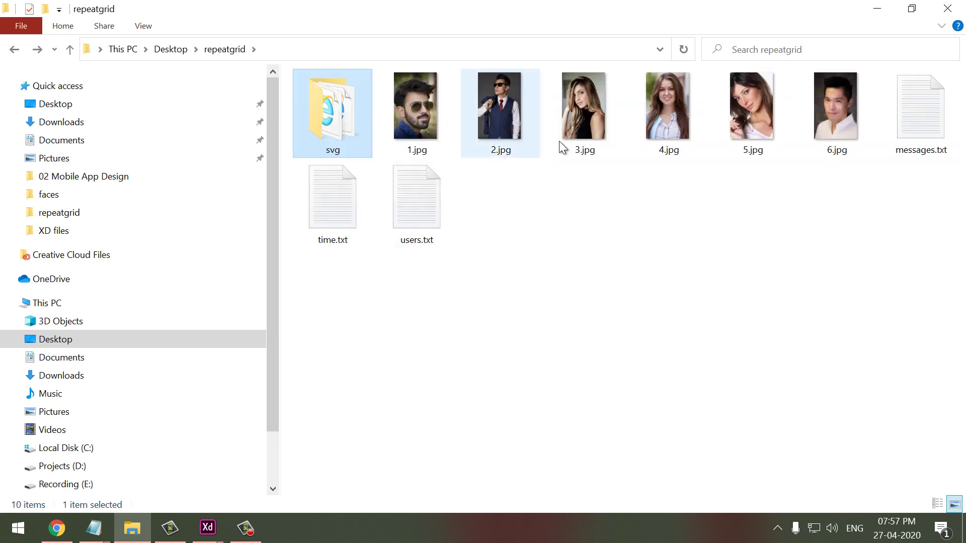
click(735, 194)
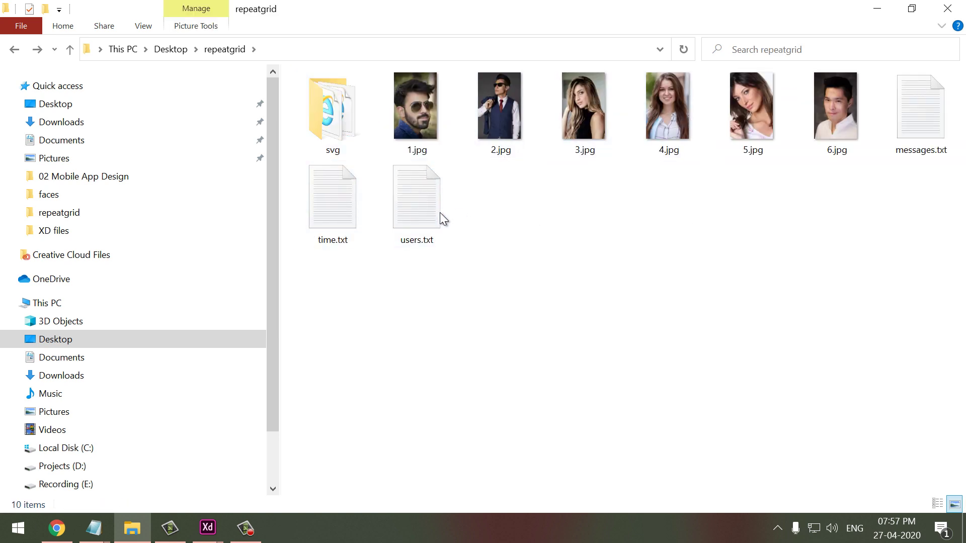
Review the contents of users.txt, time.txt and messages.txt in Notepad, closing each file after reading
double_click(416, 217)
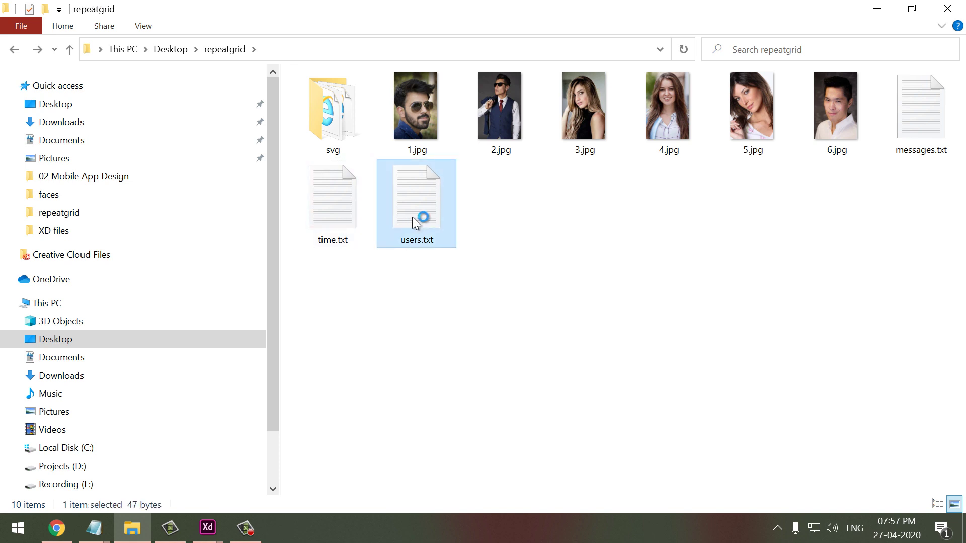
key(ctrl+a)
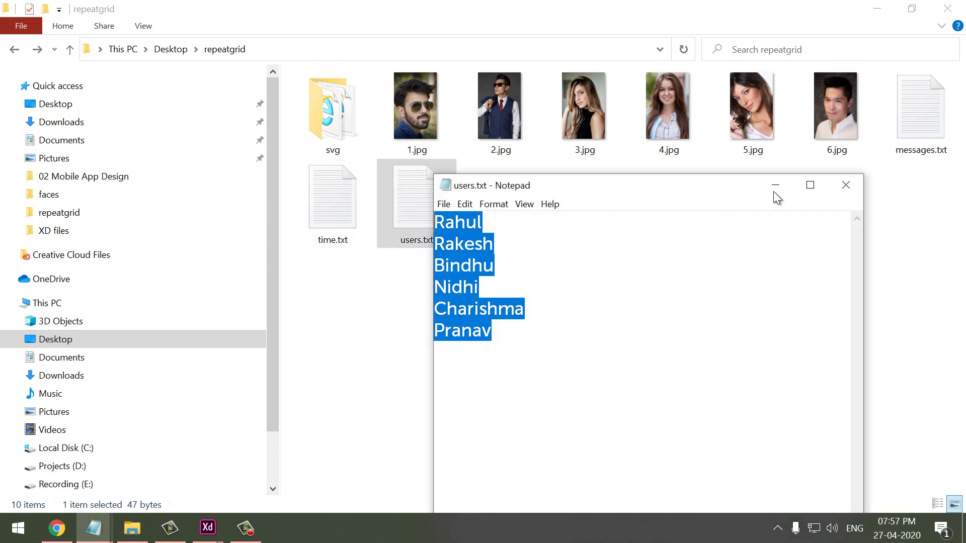
click(847, 185)
double_click(349, 217)
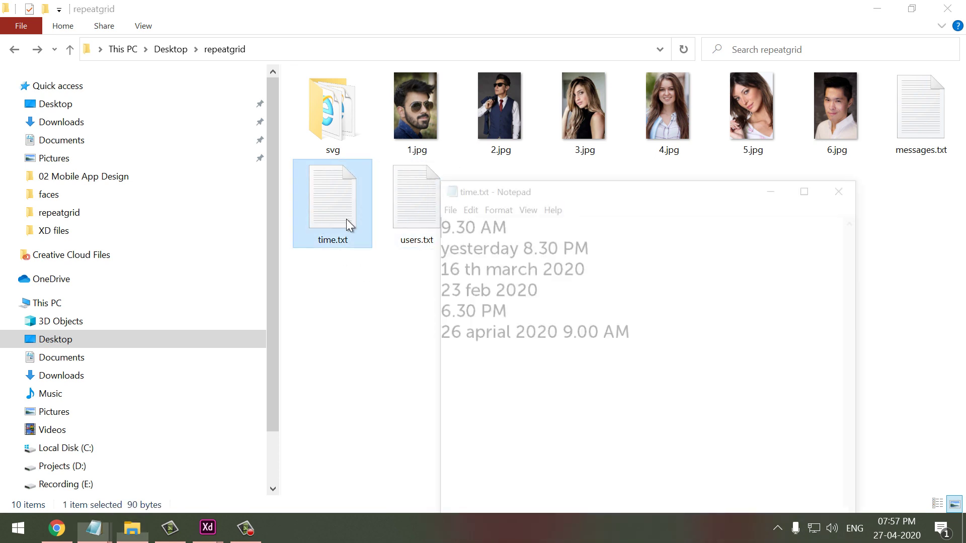
drag(717, 343, 285, 220)
click(536, 393)
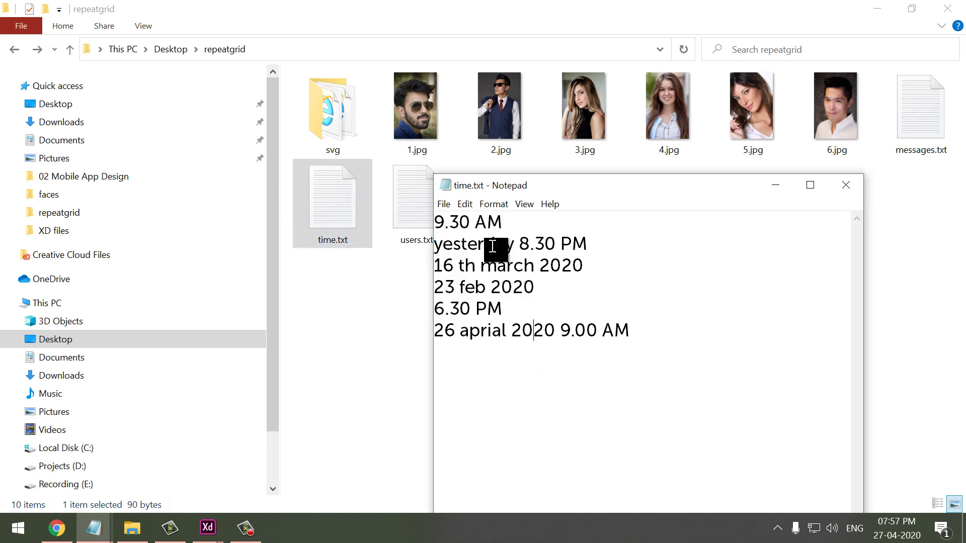
click(846, 185)
double_click(916, 134)
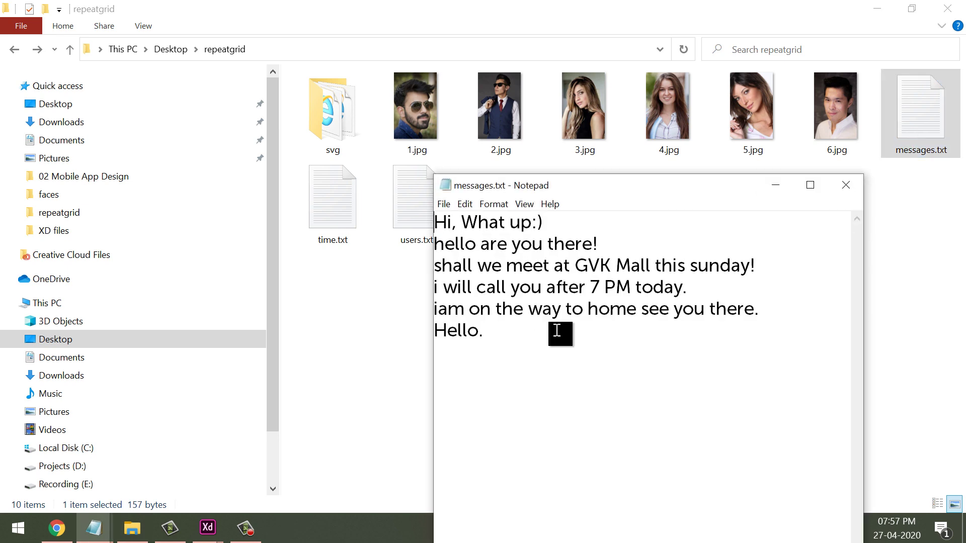
drag(508, 377, 397, 245)
click(846, 185)
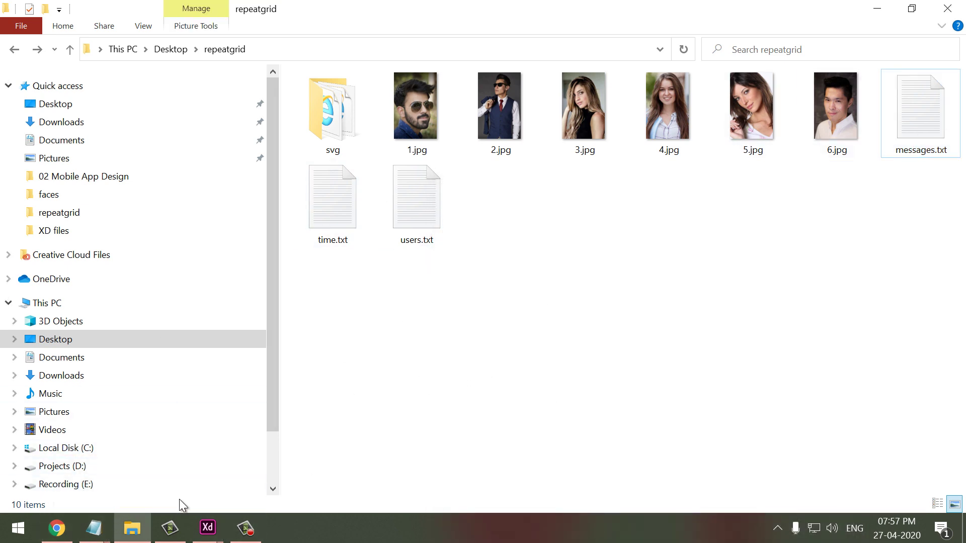
Switch back to Adobe XD and draw a horizontal divider line about 311 px wide below the message row
click(213, 528)
click(286, 466)
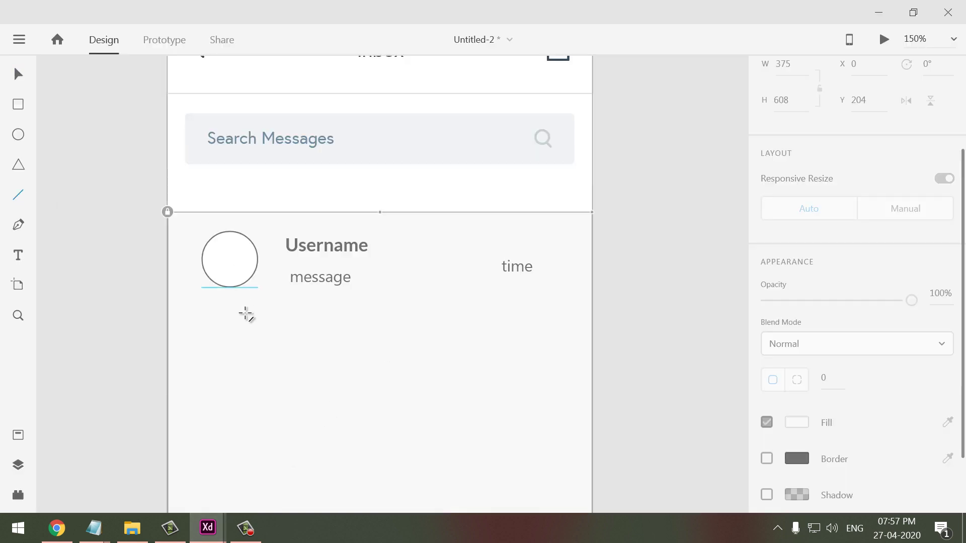
drag(200, 316, 555, 315)
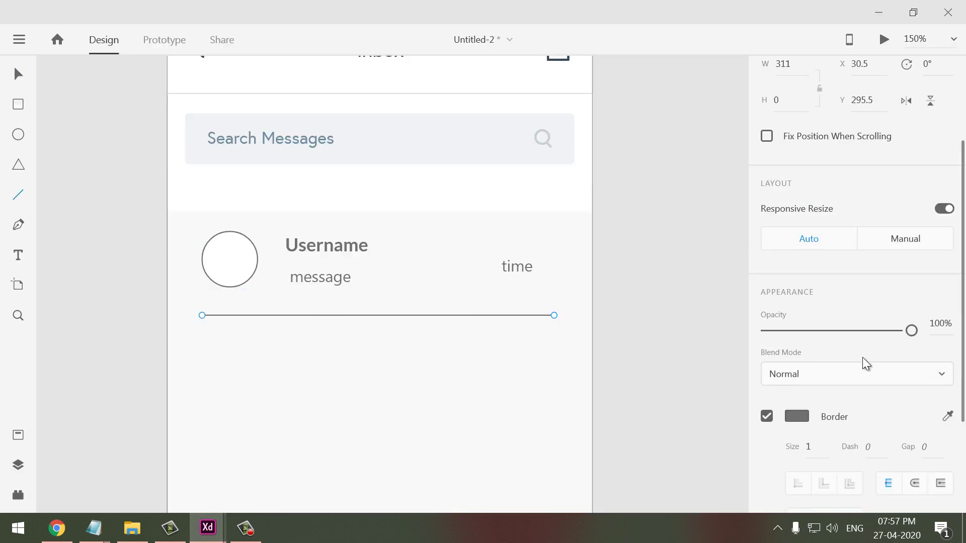
Set the divider line's opacity to 10% and center it horizontally on the artboard
click(947, 332)
text(10)
key(Return)
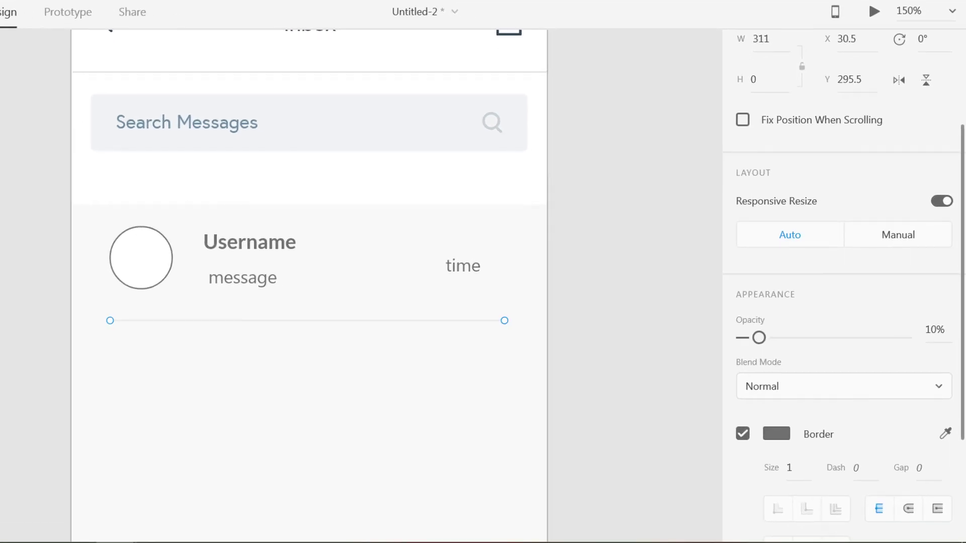
scroll(847, 199, up, 3)
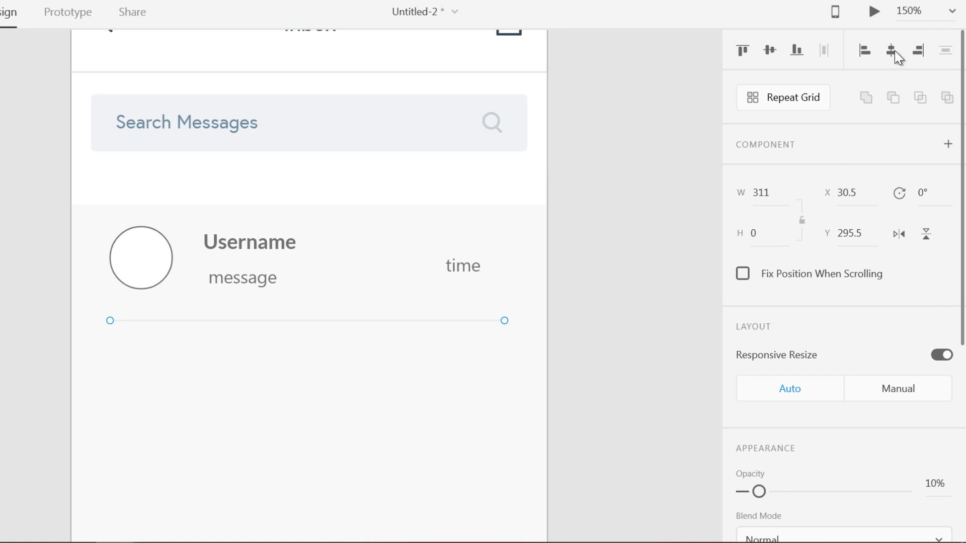
click(892, 50)
click(690, 233)
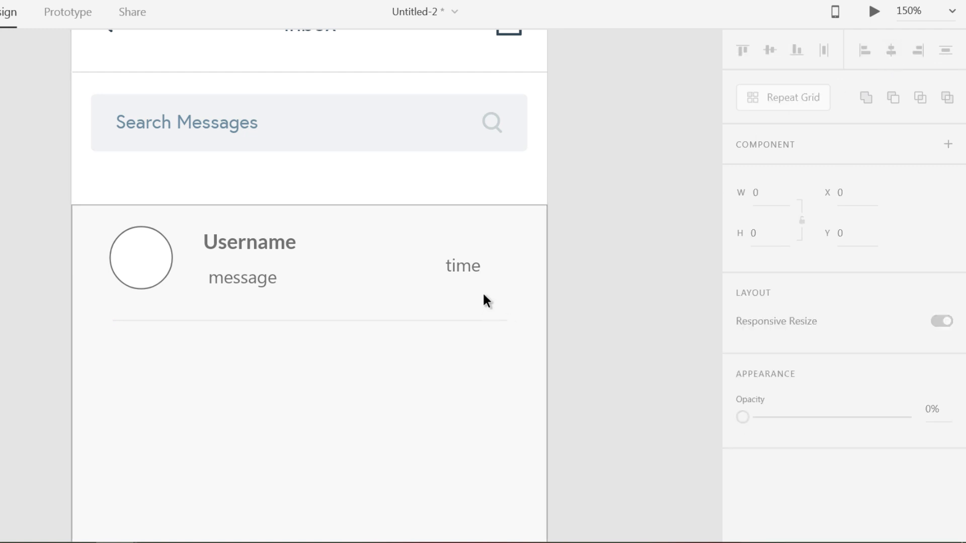
Select the avatar circle, username, message, time and divider line together and turn them into a Repeat Grid
click(465, 271)
key(Escape)
click(116, 231)
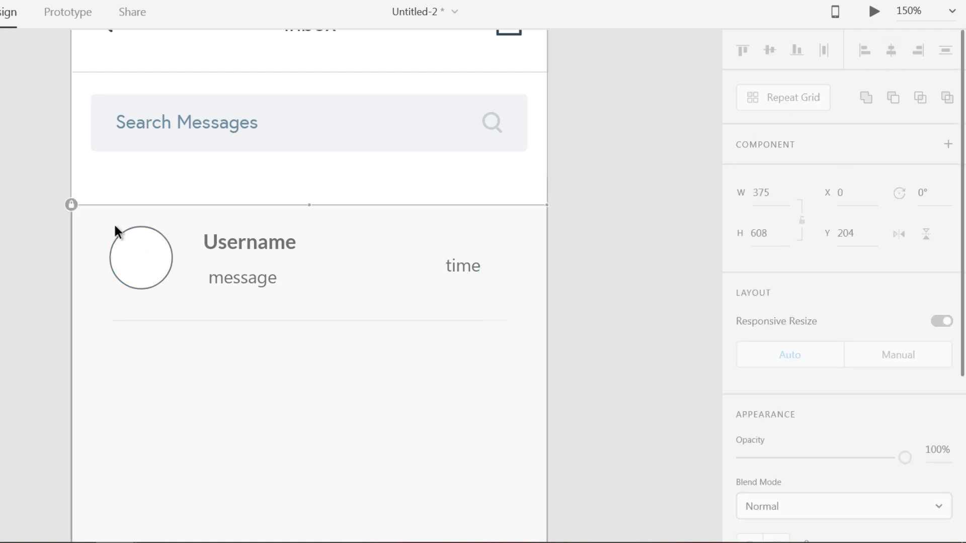
drag(107, 214, 508, 336)
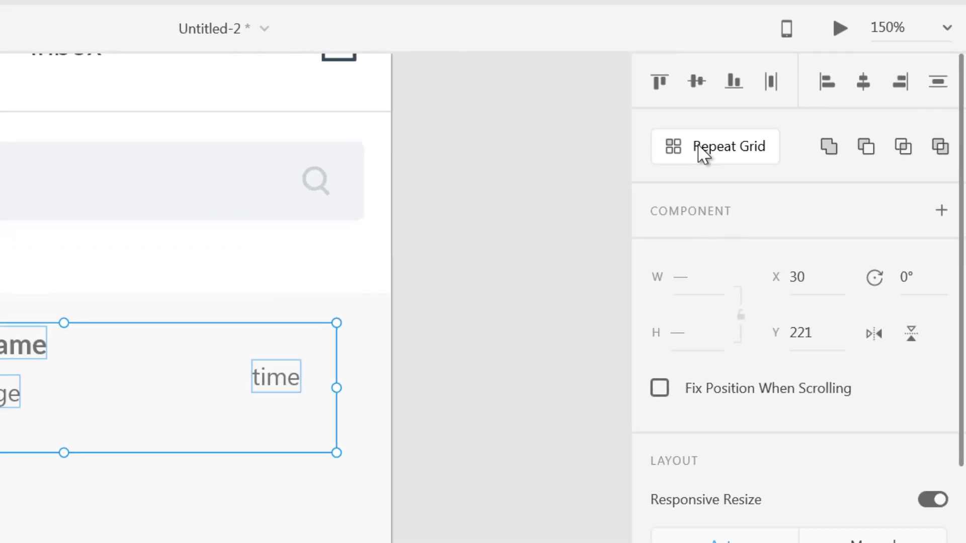
click(698, 146)
Extend the repeat grid downward to a height of 557 px so the message row repeats along the artboard
scroll(381, 144, down, 4)
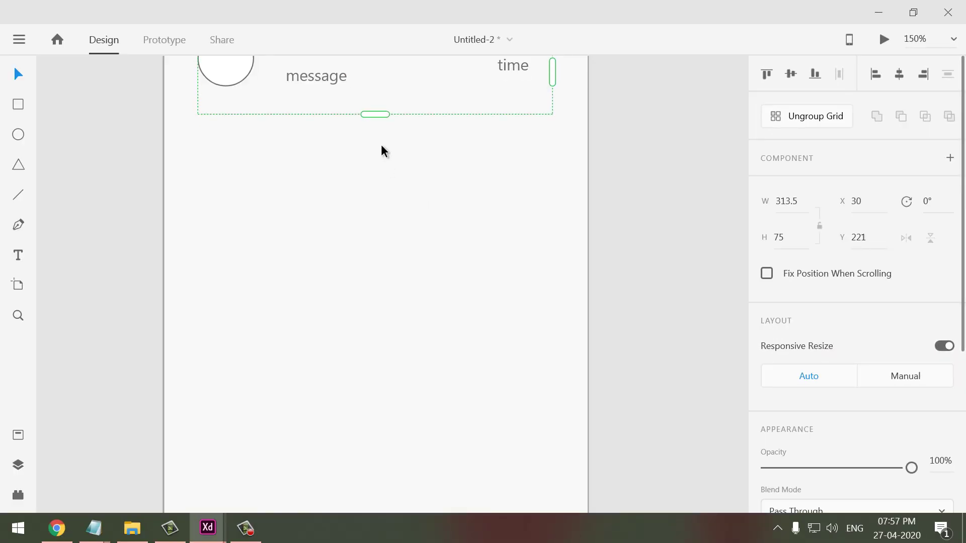
drag(373, 115, 361, 421)
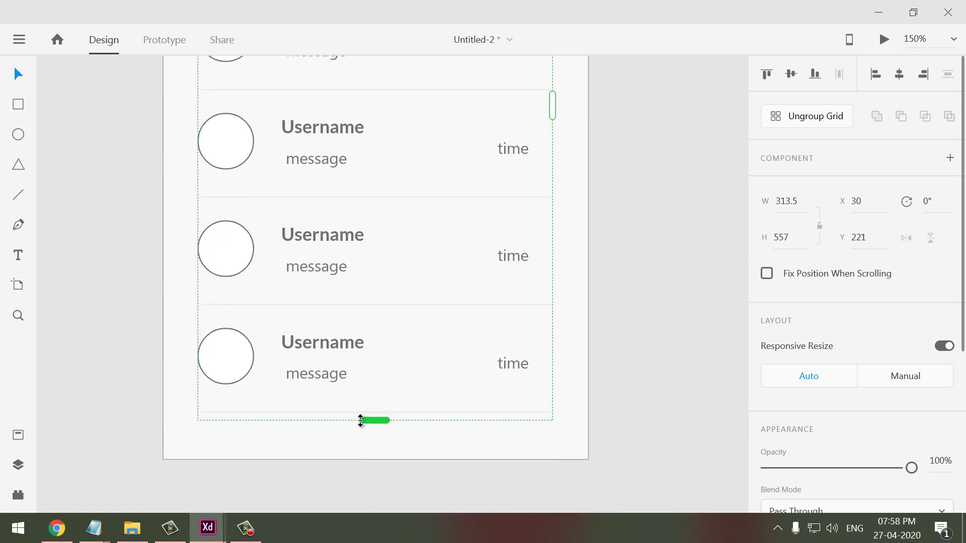
click(595, 360)
Fill the grid's avatar circles with the images 1.jpg to 6.jpg from the repeatgrid folder in File Explorer
scroll(580, 270, down, 3)
scroll(580, 270, left, 1)
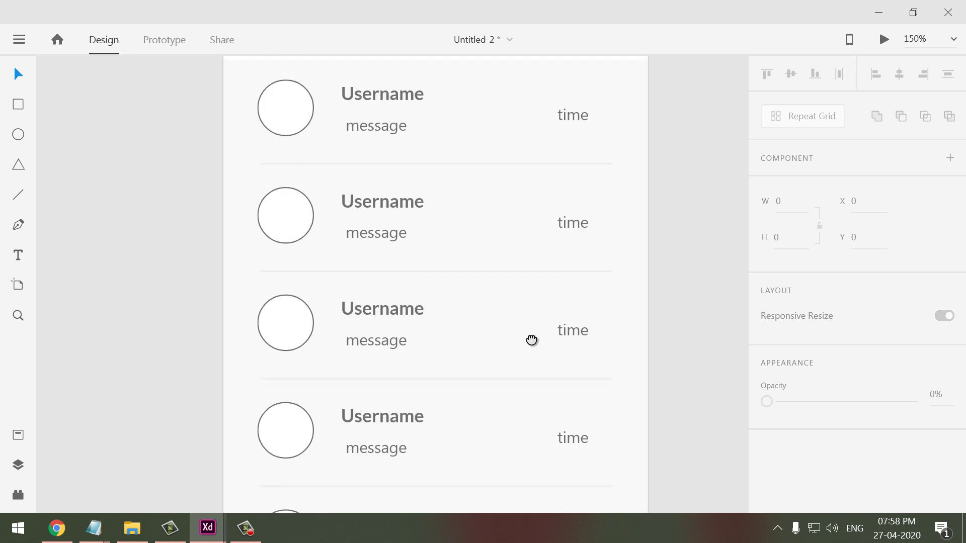
scroll(532, 340, up, 2)
scroll(532, 340, right, 1)
click(264, 195)
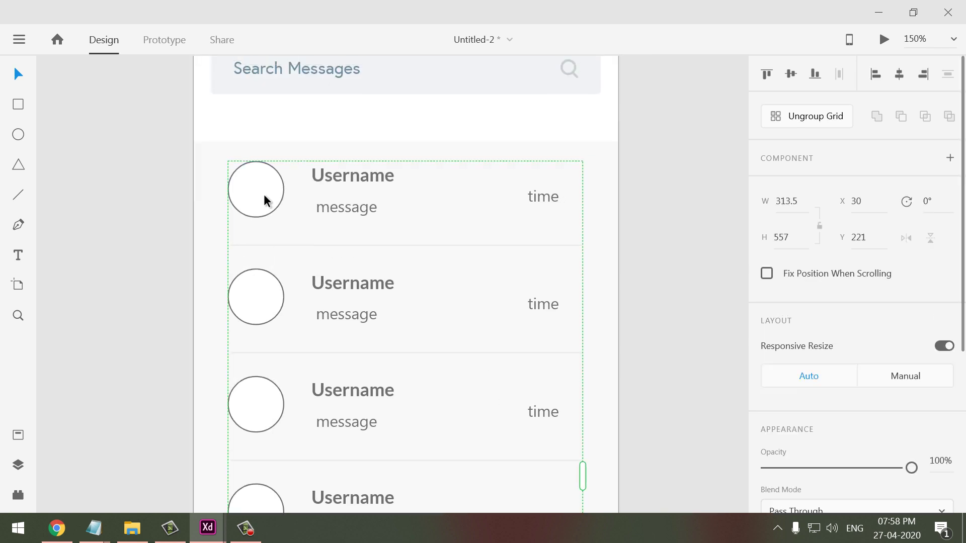
click(133, 529)
drag(836, 161, 426, 107)
click(422, 127)
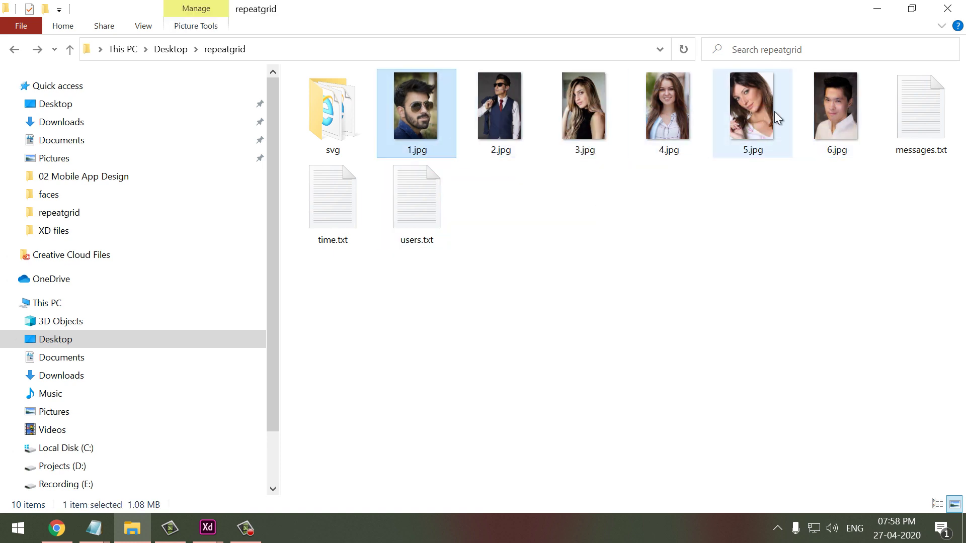
shift+click(835, 113)
drag(425, 118, 272, 205)
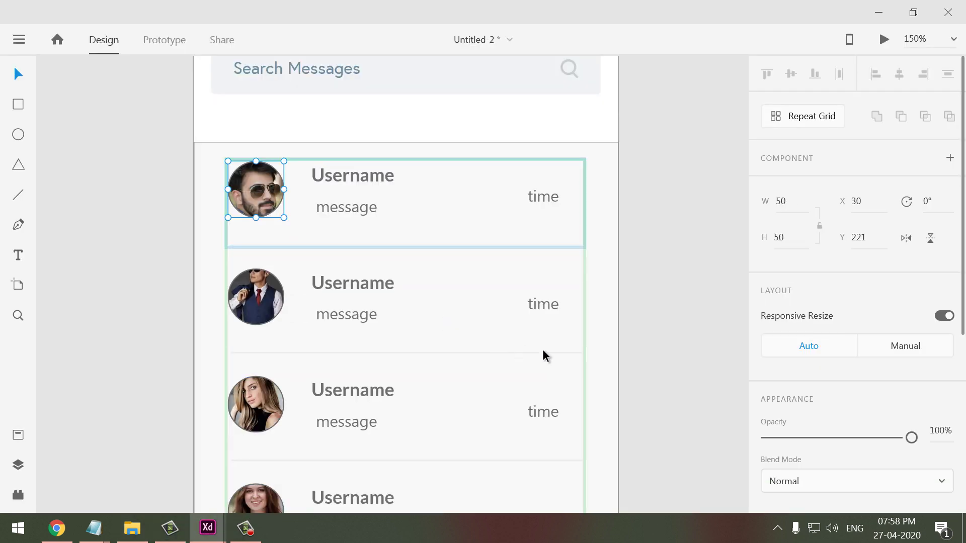
click(667, 356)
Remove the border from the avatar circles inside the repeat grid
click(257, 201)
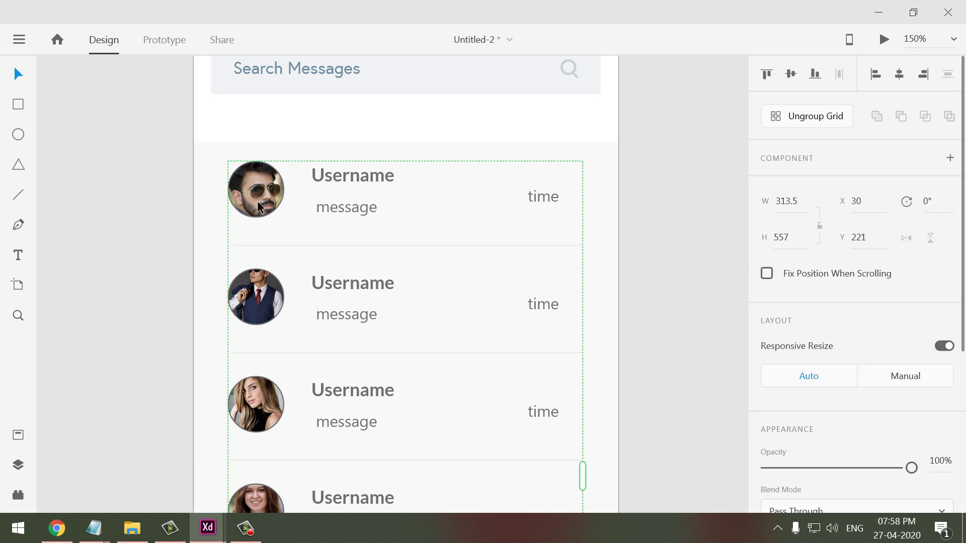
double_click(258, 200)
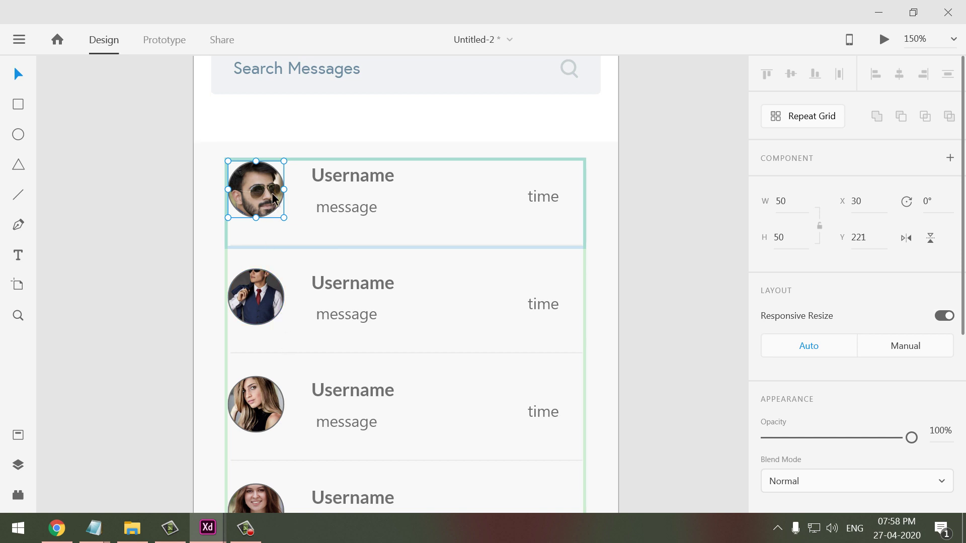
scroll(807, 375, down, 6)
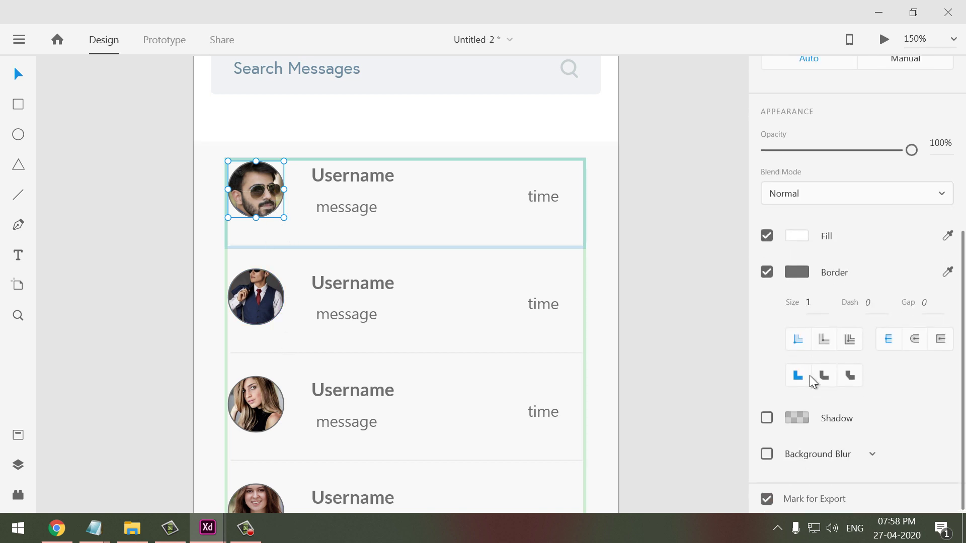
click(767, 268)
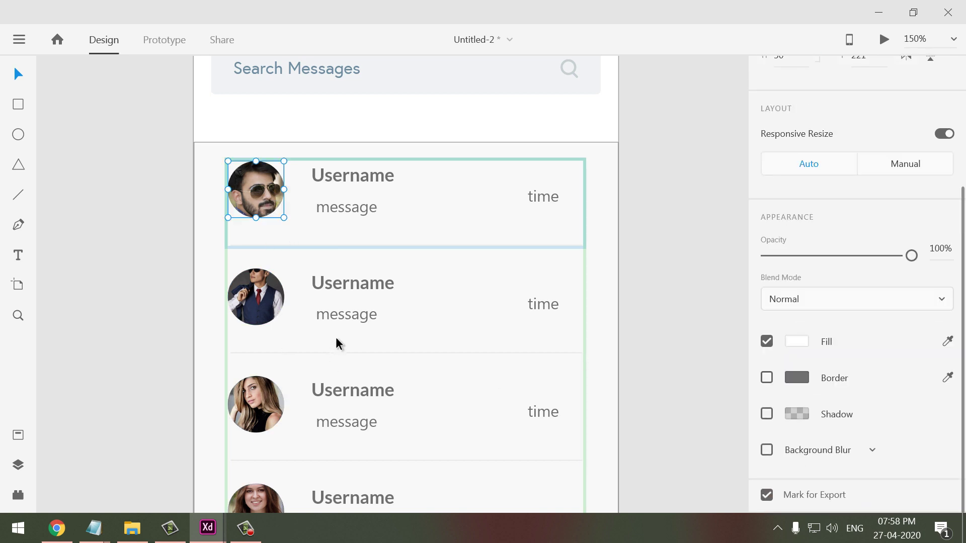
Set the font size of the username text in the grid to 18
click(343, 177)
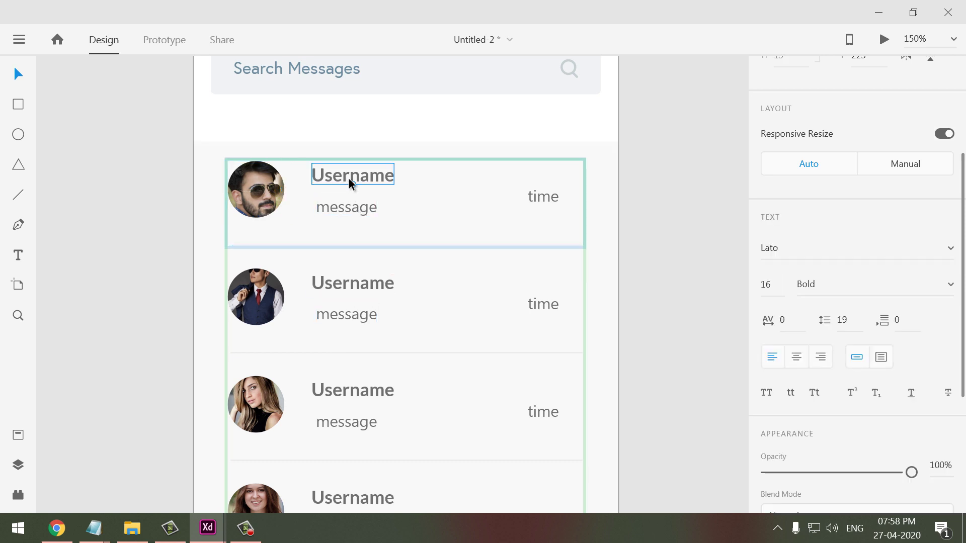
click(775, 286)
text(18)
key(Return)
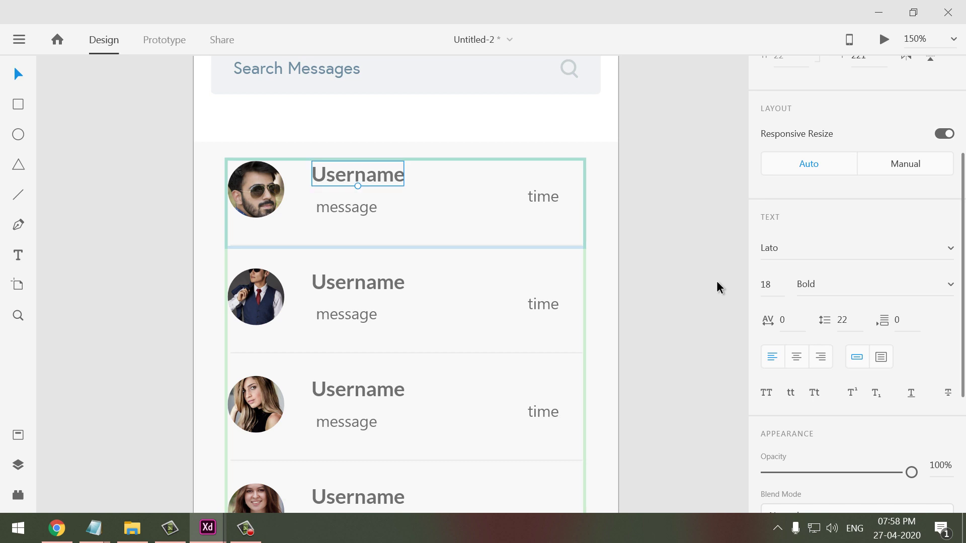
Try nudging the username text closer to the avatar and bring it back to a 24 px gap
key(Left)
key(Left)
key(Left)
key(Left)
key(Left)
key(Left)
key(Left)
key(Left)
key(Left)
key(Left)
key(Left)
key(Left)
key(Left)
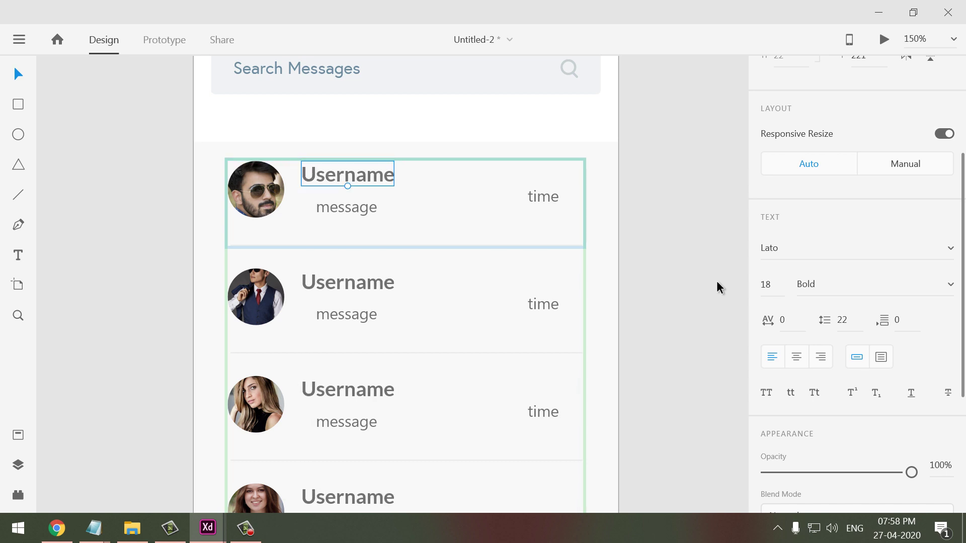
key(Right)
key(Right)
key(Right)
key(Right)
key(Right)
key(Right)
key(Right)
key(Right)
key(Right)
key(Right)
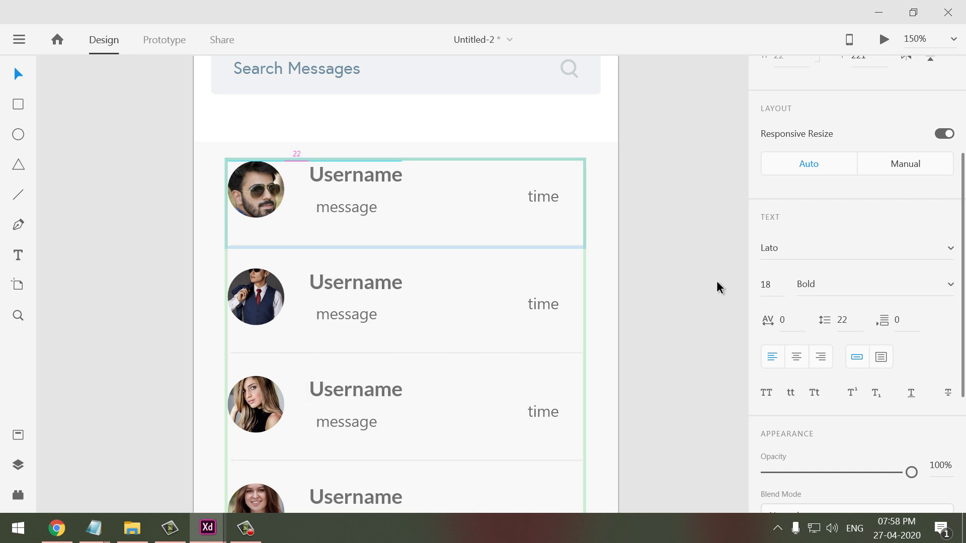
key(Right)
key(Right)
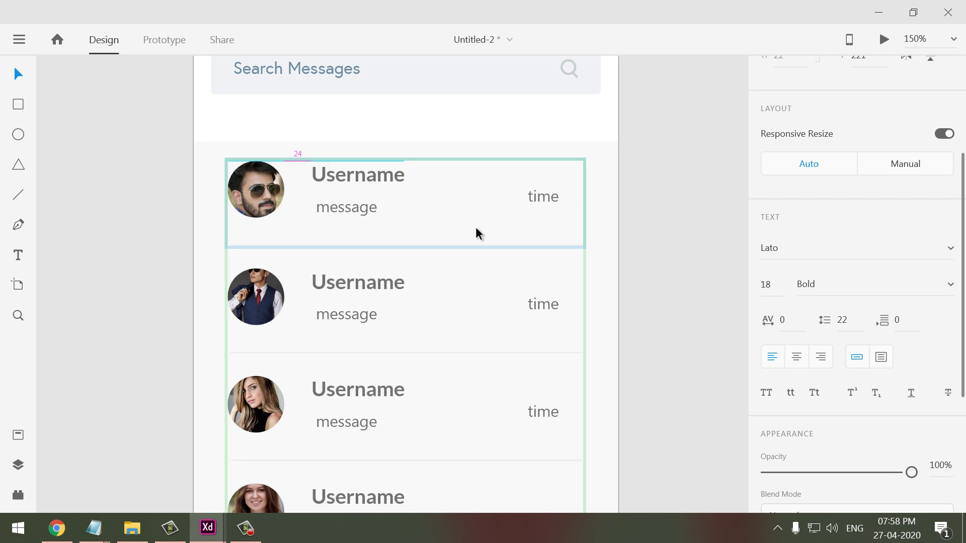
Check users.txt in File Explorer and apply the file to the grid's username text in Adobe XD
click(132, 528)
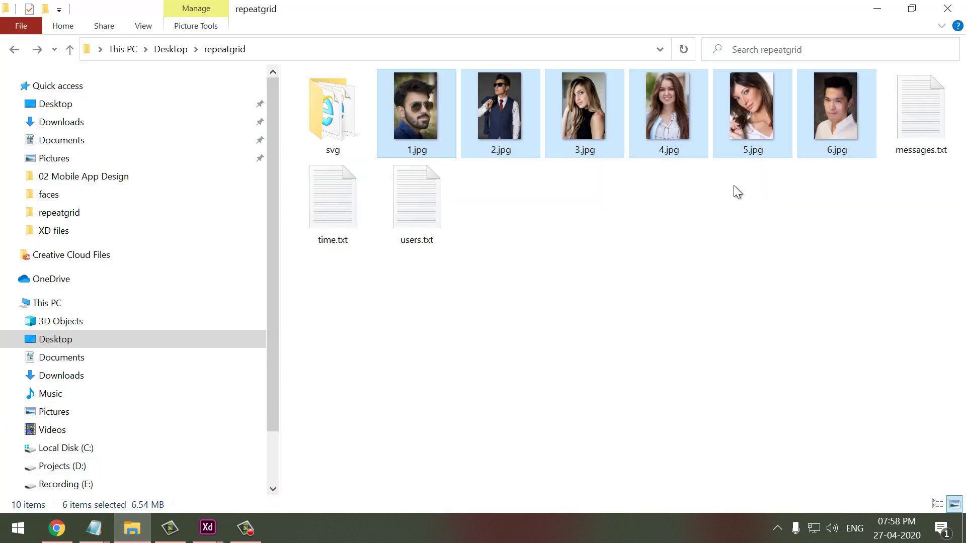
double_click(416, 217)
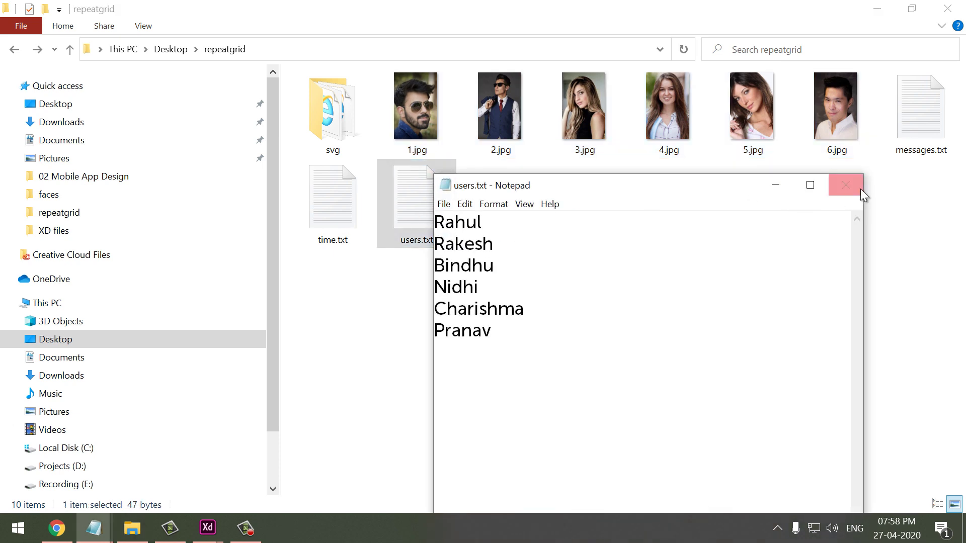
click(860, 188)
drag(448, 221, 373, 186)
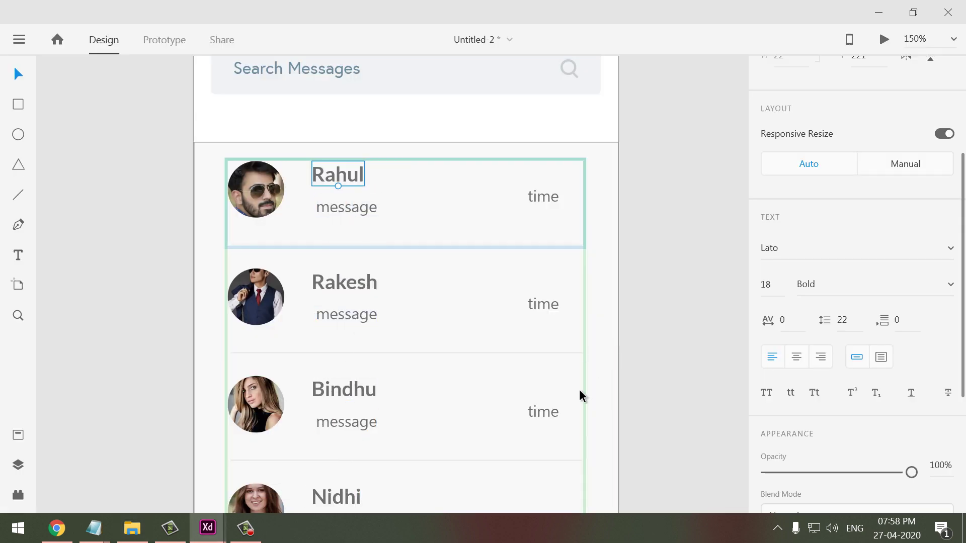
Apply messages.txt from the repeatgrid folder in File Explorer to the grid's message text in Adobe XD
drag(470, 425, 466, 187)
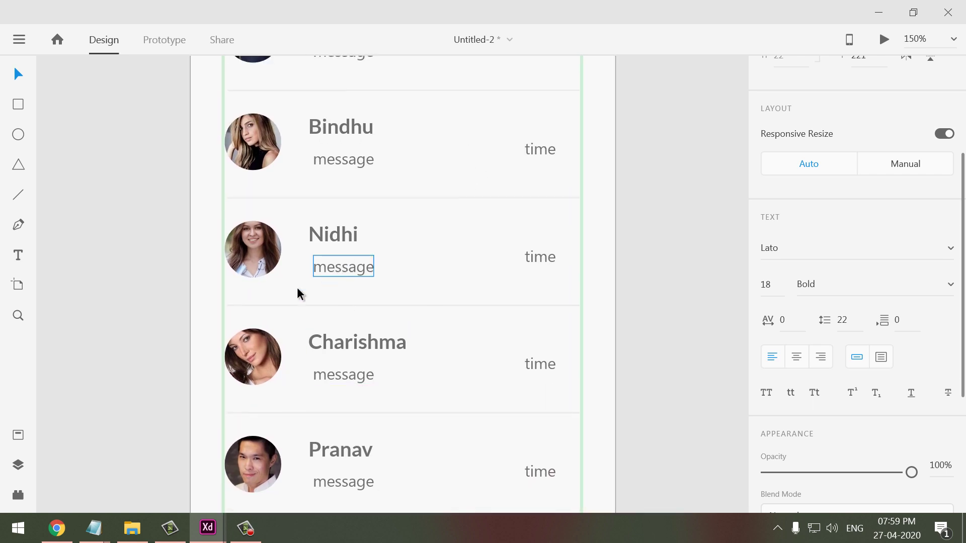
click(132, 529)
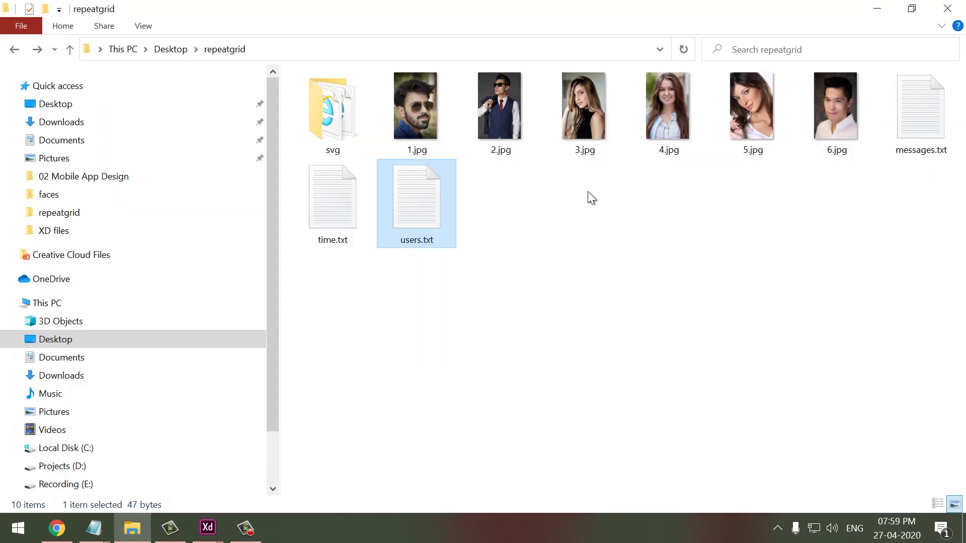
click(930, 130)
drag(929, 121, 358, 168)
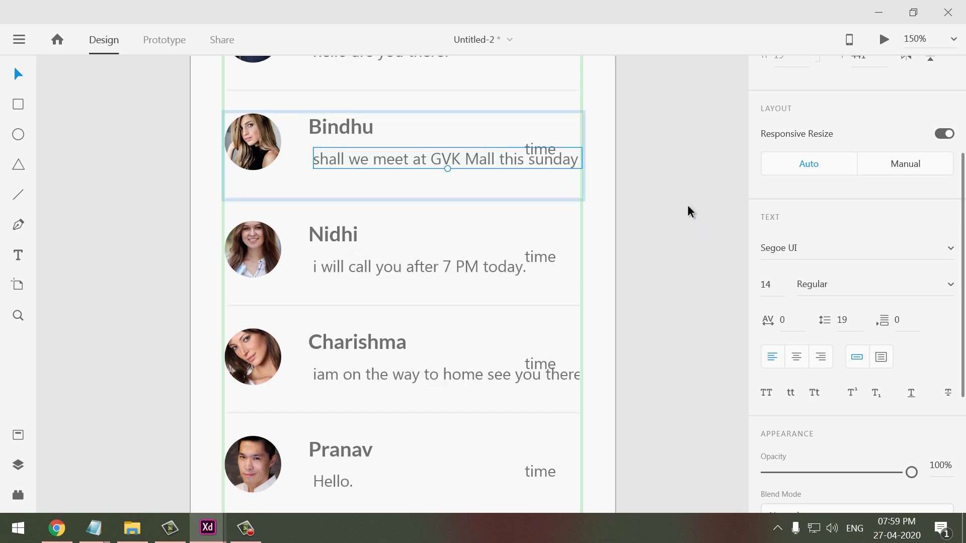
Set the font size of the message text in the grid to 12
click(454, 167)
scroll(808, 399, down, 2)
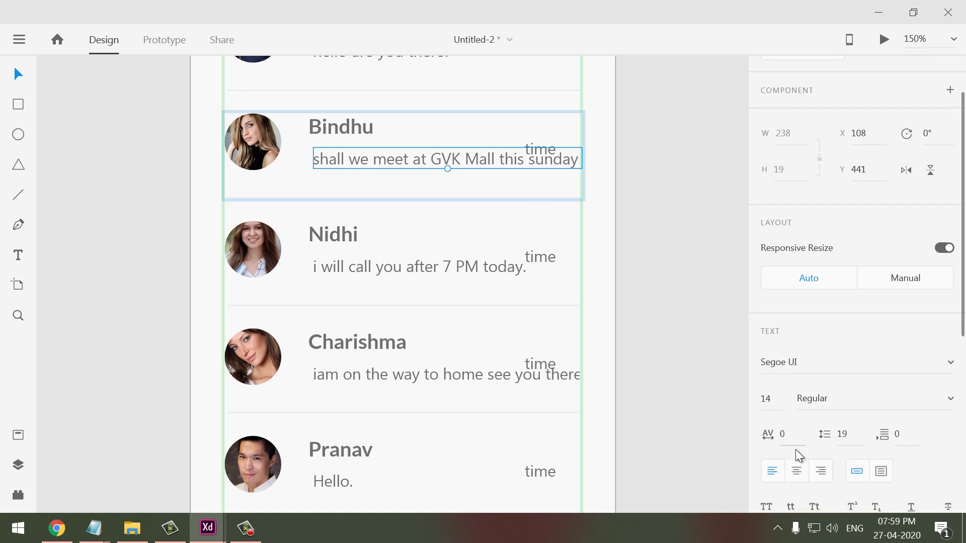
click(765, 398)
key(Return)
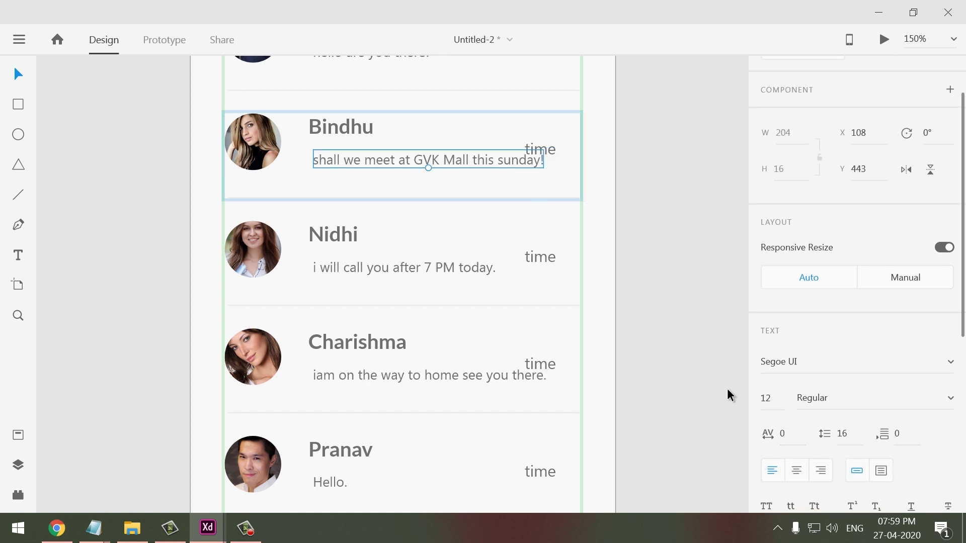
Move the message text closer to the avatars, to an X position of 95
key(Left)
key(Left)
key(Left)
key(Left)
key(Left)
key(Left)
key(Left)
key(Left)
key(Left)
key(Left)
key(Left)
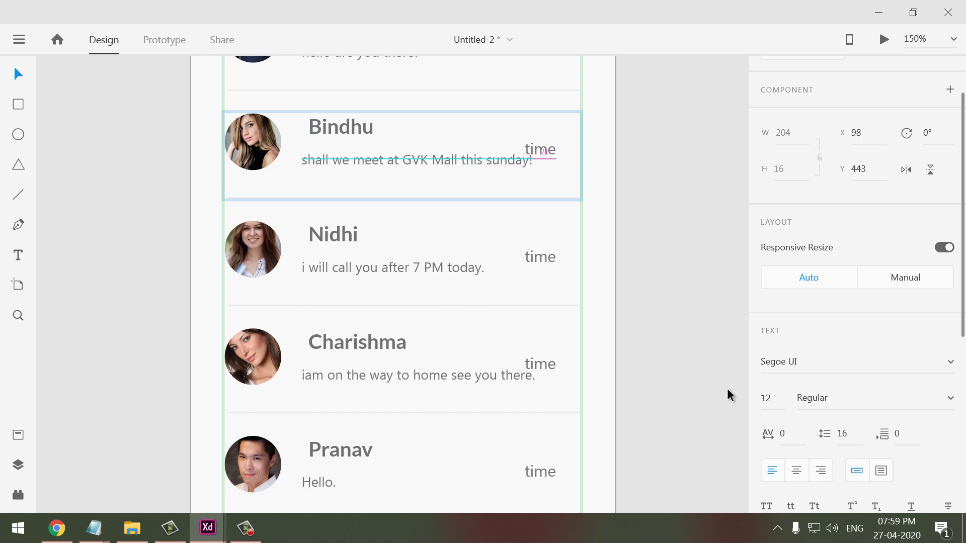
key(Left)
key(Left)
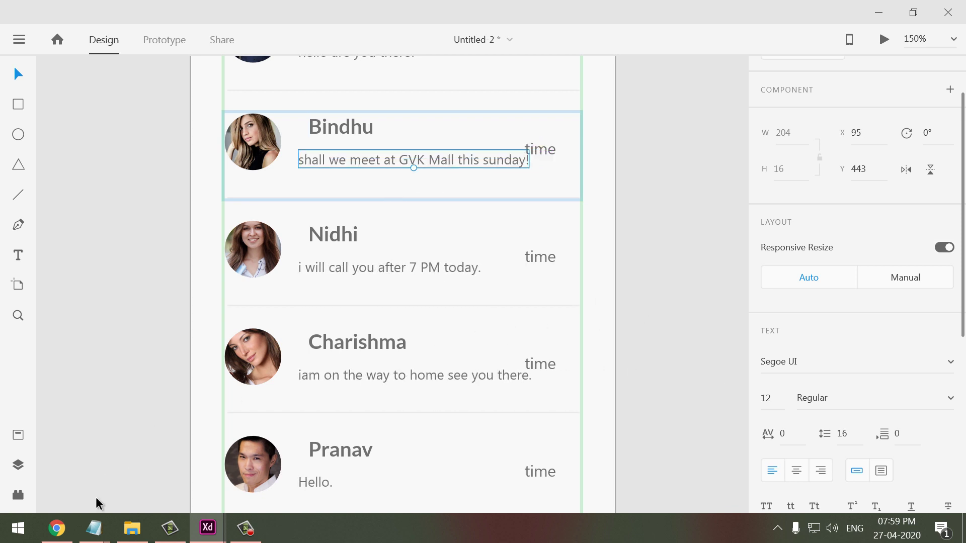
Apply time.txt from the repeatgrid folder in File Explorer to the grid's time text in Adobe XD
click(132, 529)
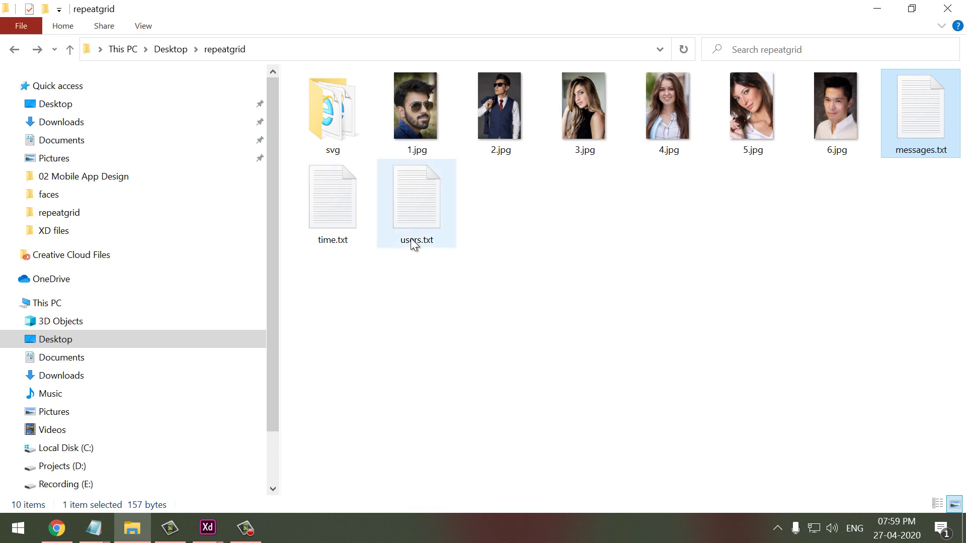
drag(343, 221, 209, 536)
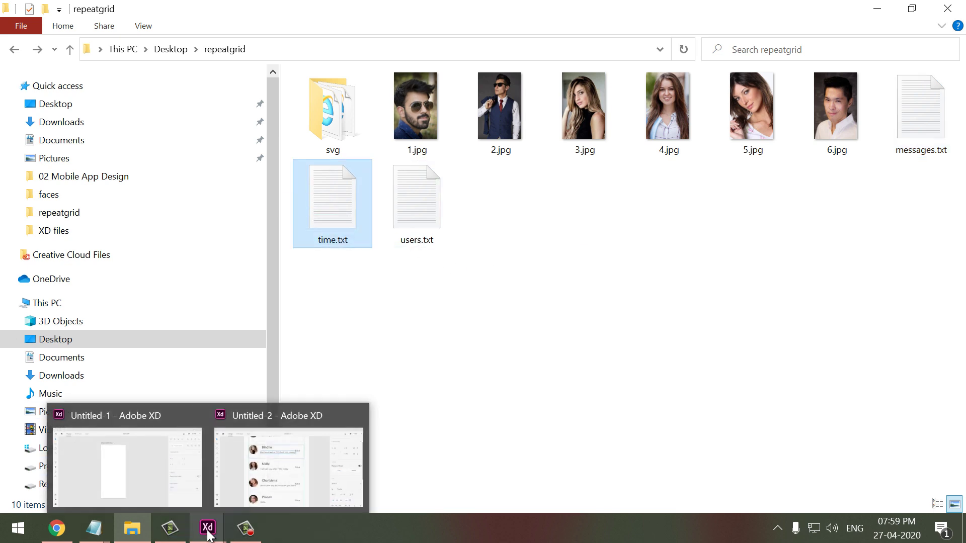
drag(236, 500, 555, 156)
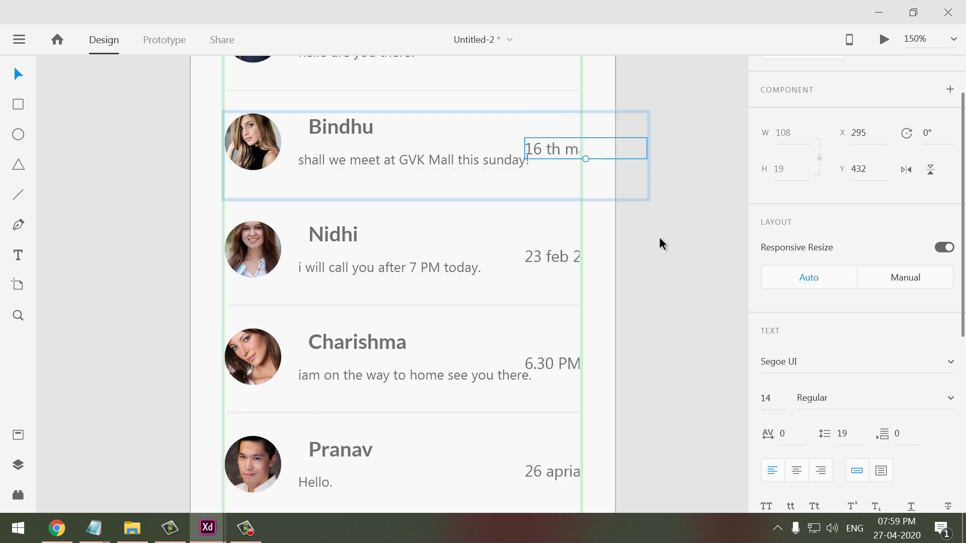
Shift the time text left to an X position of 235 so the dates fit inside the grid
key(shift+Left)
key(shift+Left)
key(shift+Left)
key(shift+Left)
key(shift+Left)
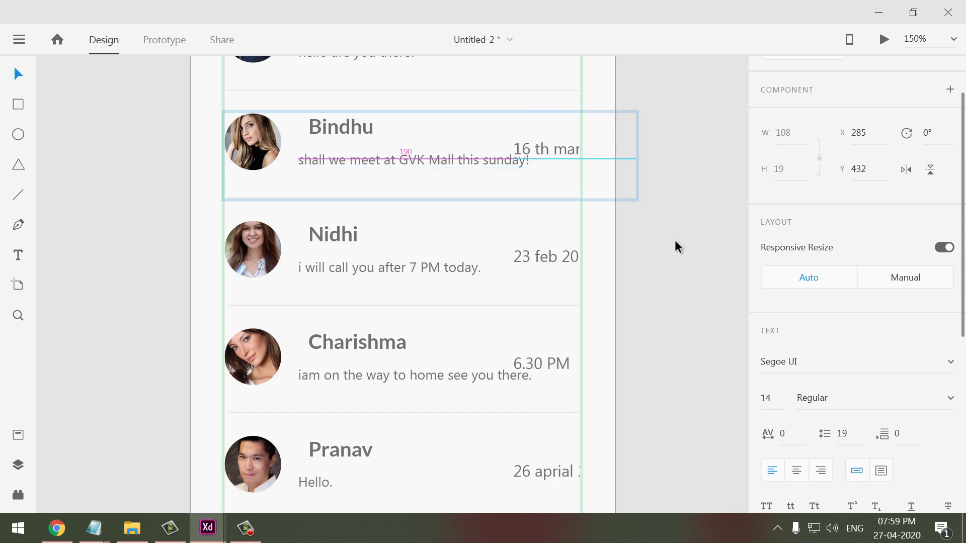
key(shift+Left)
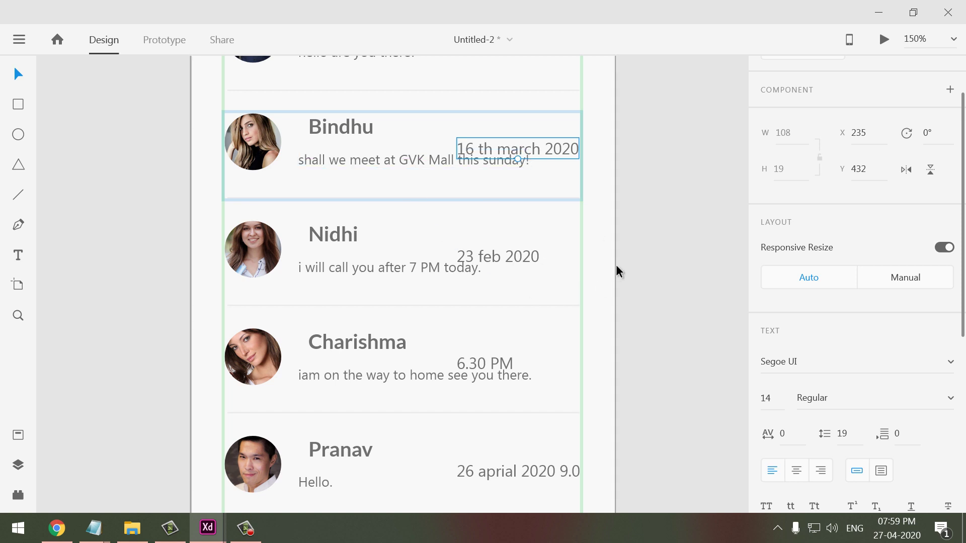
Replace the grid's avatar pictures with the crown icon from the svg subfolder in File Explorer
click(132, 528)
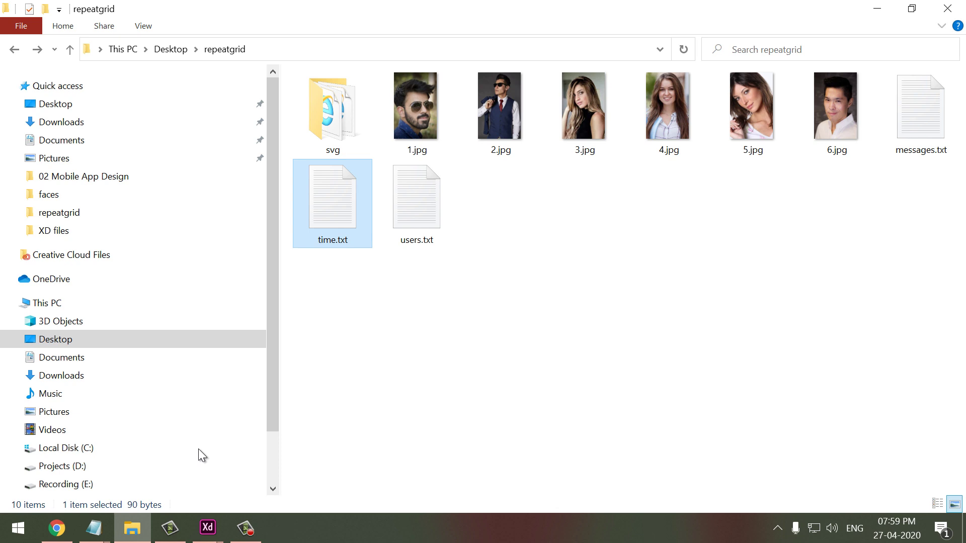
double_click(337, 128)
drag(350, 201, 275, 157)
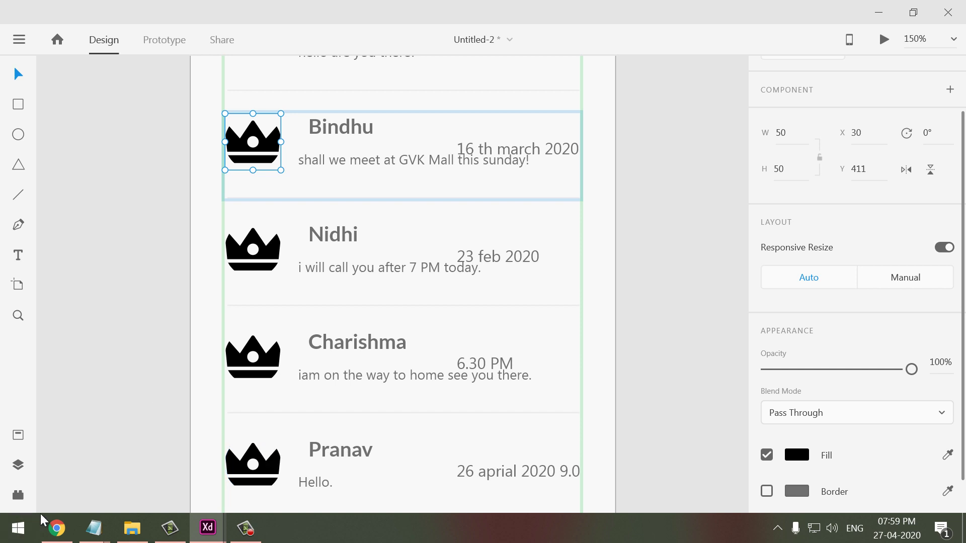
Copy the address-card icon from the Solid Icons list of the Font Awesome cheatsheet in Chrome
click(55, 527)
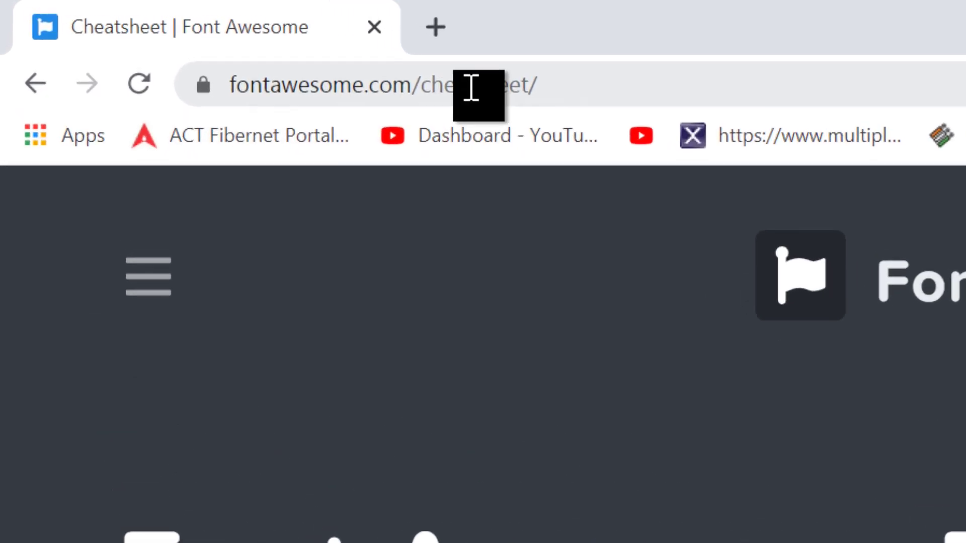
scroll(582, 485, down, 10)
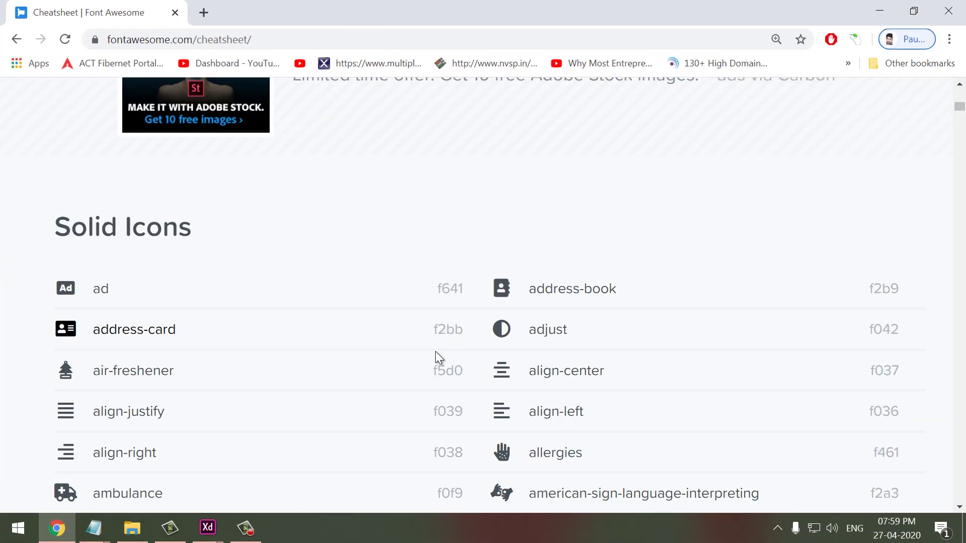
scroll(436, 355, down, 12)
scroll(226, 400, up, 5)
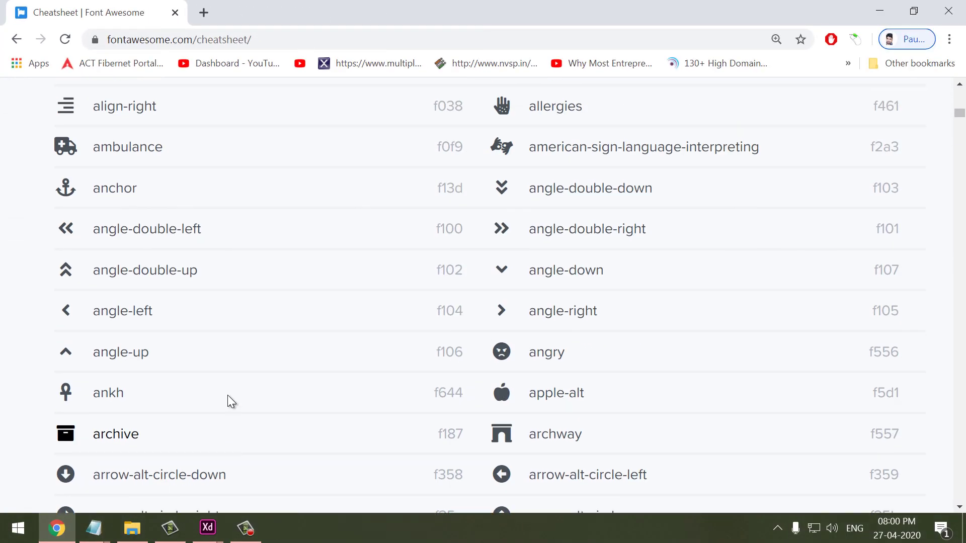
scroll(227, 394, up, 4)
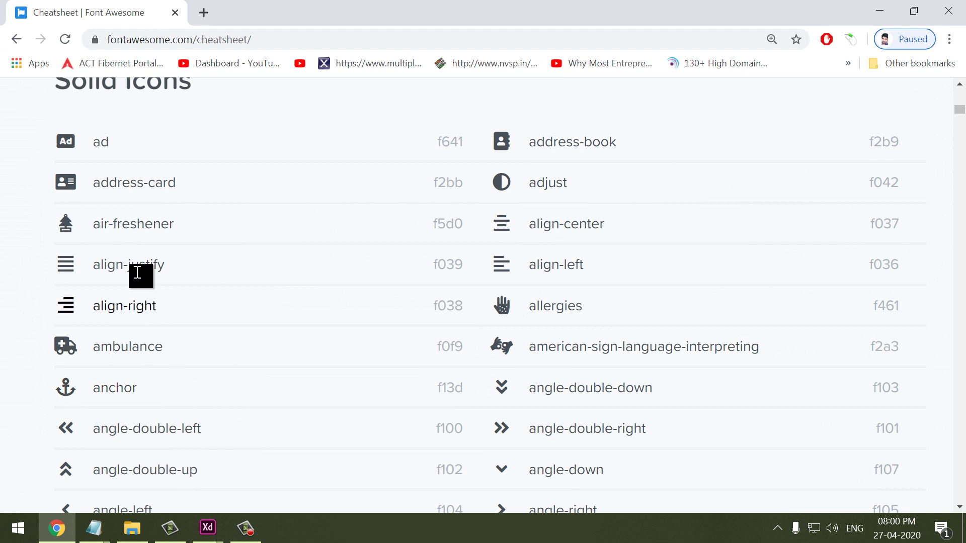
right_click(68, 186)
click(89, 195)
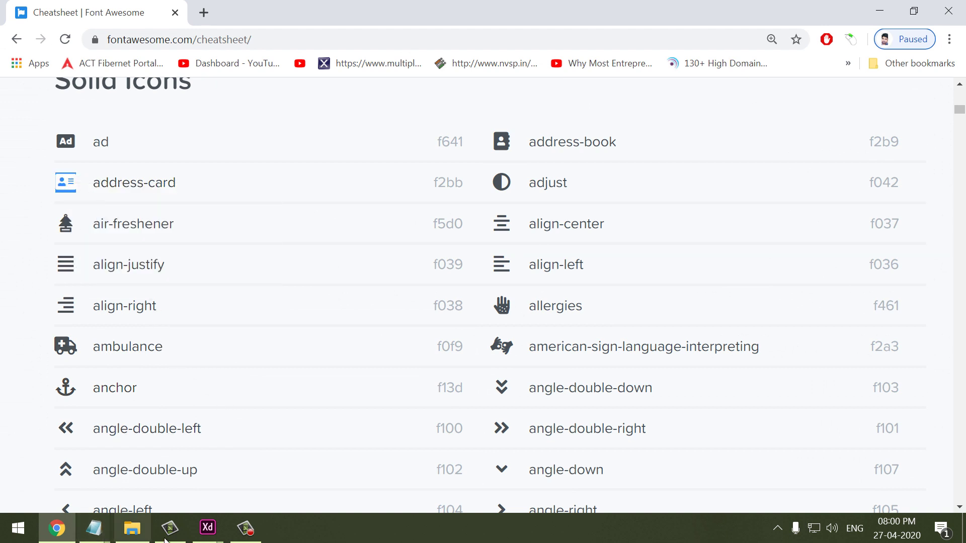
Switch to Untitled-1 in Adobe XD and paste the copied icon as point text on the artboard at about X 64, Y 142
mouse_move(208, 526)
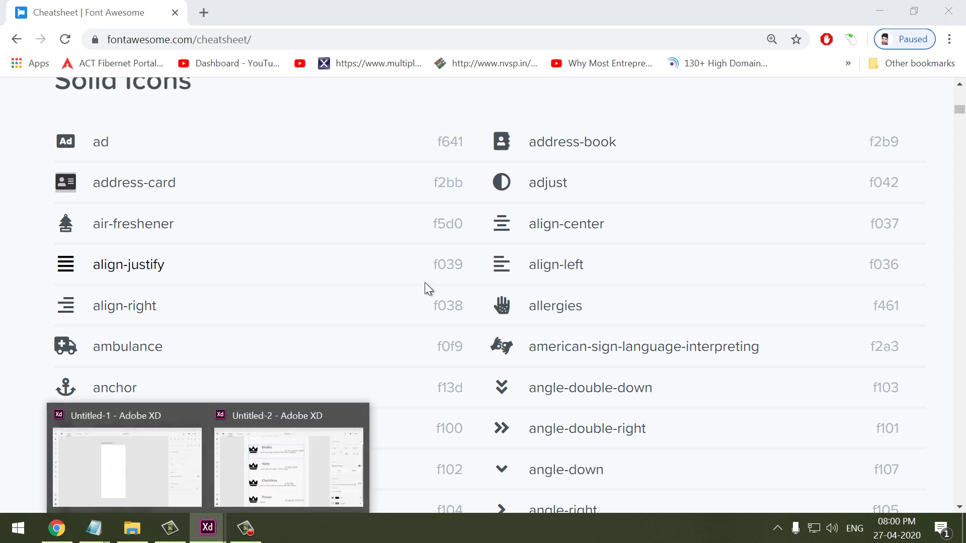
click(154, 468)
drag(281, 113, 478, 245)
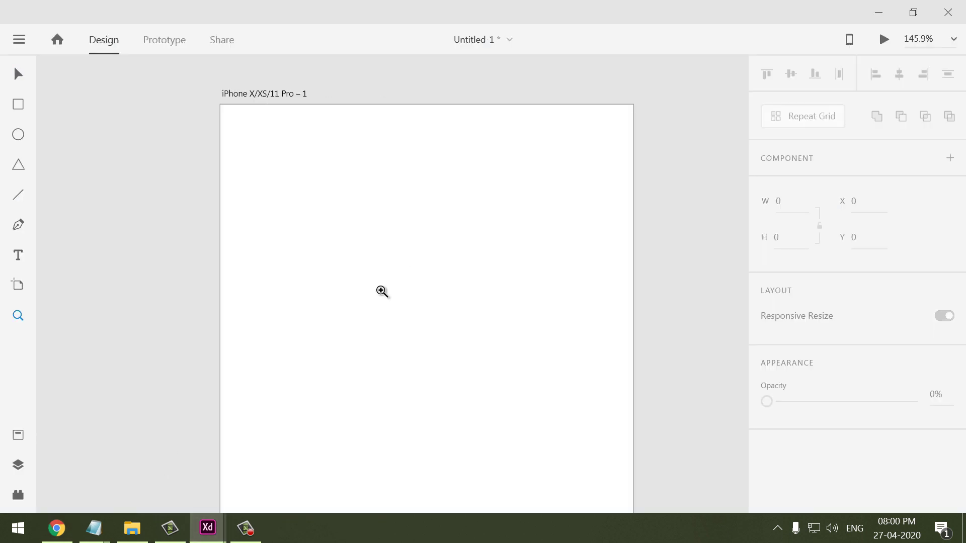
drag(485, 330, 486, 331)
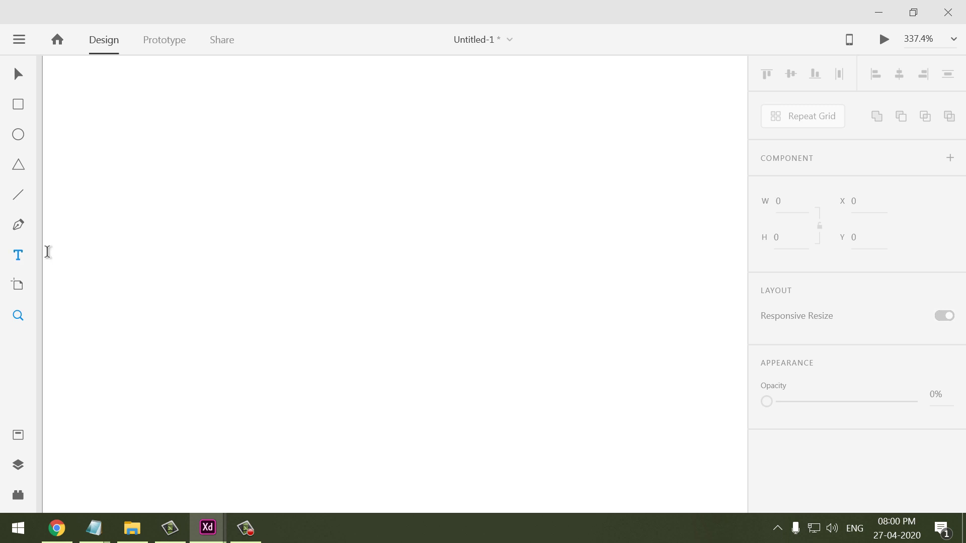
click(207, 231)
text(□)
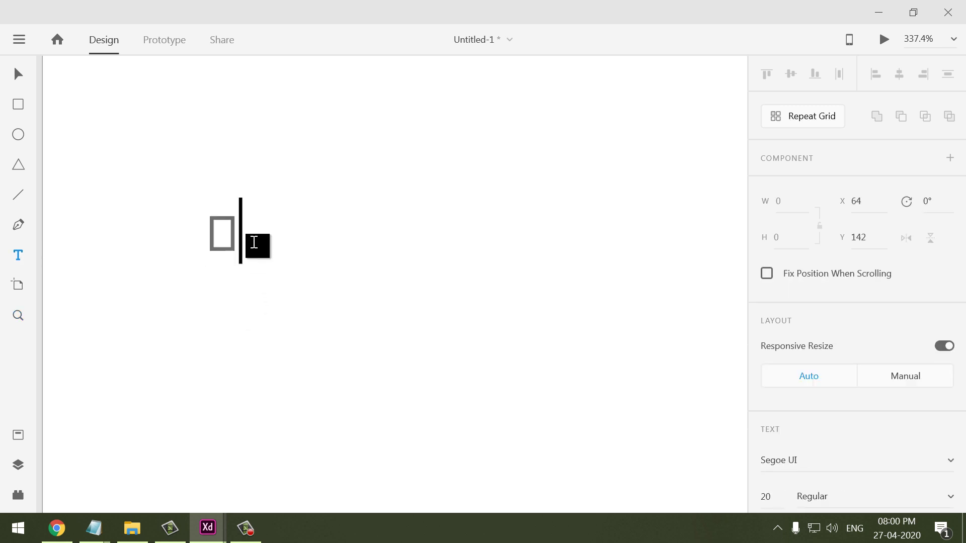
Set the pasted character's font to Font Awesome 5 Pro and finish editing the text
key(ctrl+a)
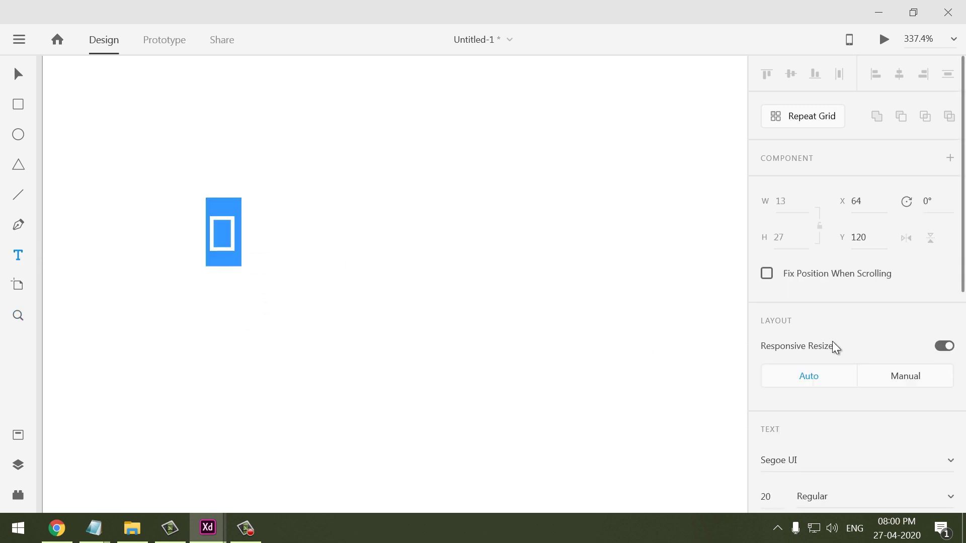
scroll(854, 345, down, 3)
click(846, 326)
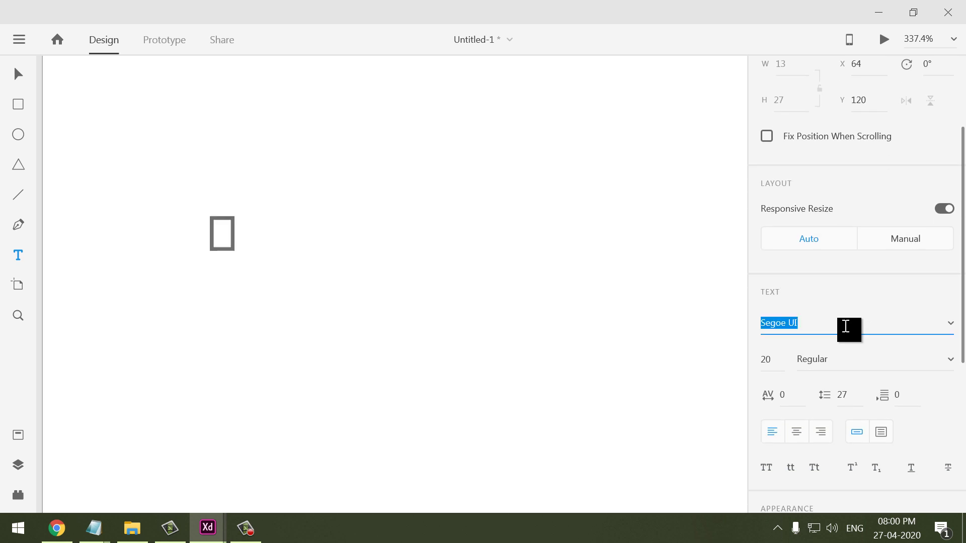
text(Font Awesom)
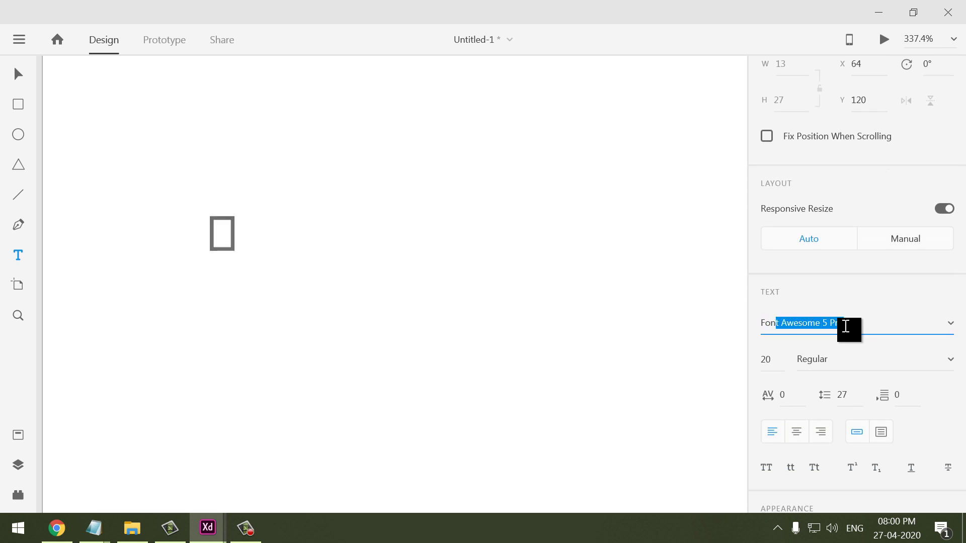
key(Return)
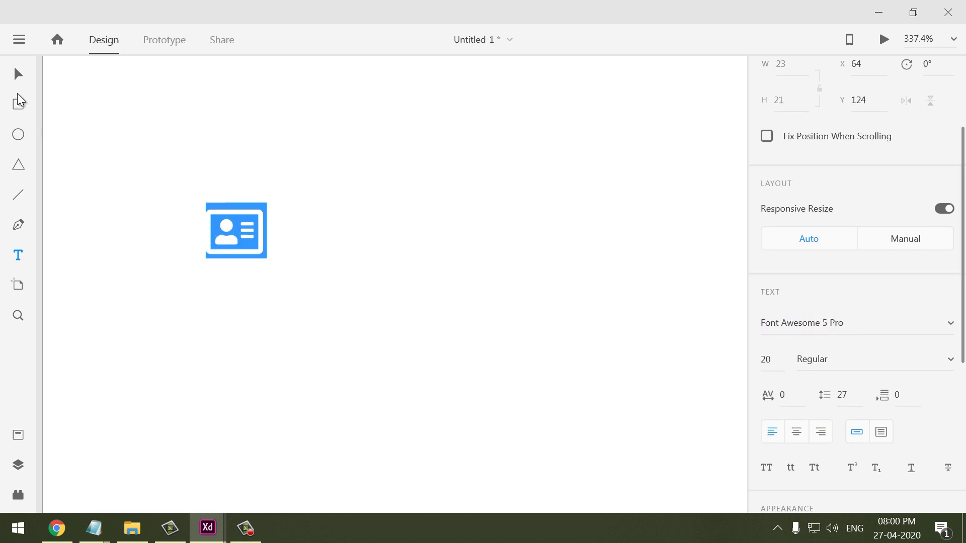
key(Escape)
key(Escape)
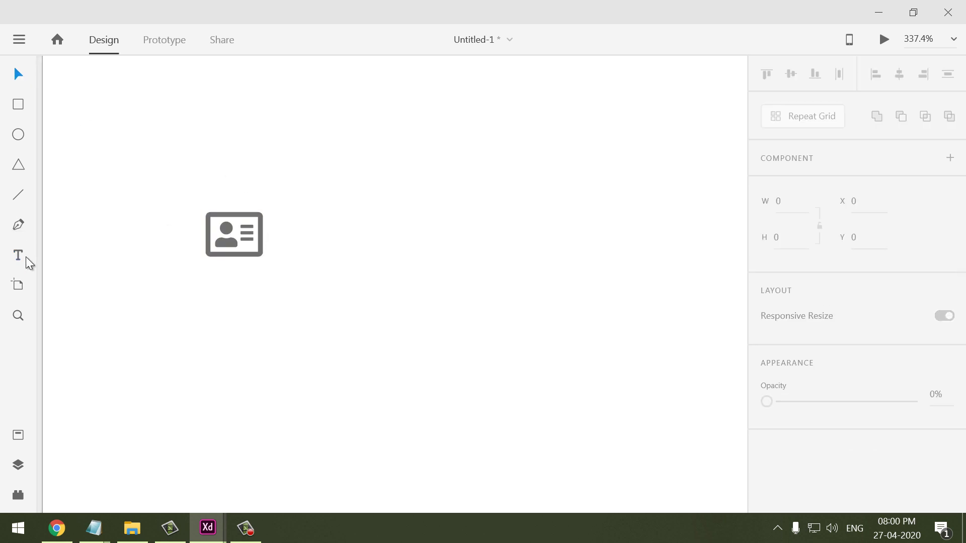
Add the words "Add your Card details" after the address-card icon in the same text object
click(219, 232)
drag(252, 243, 250, 192)
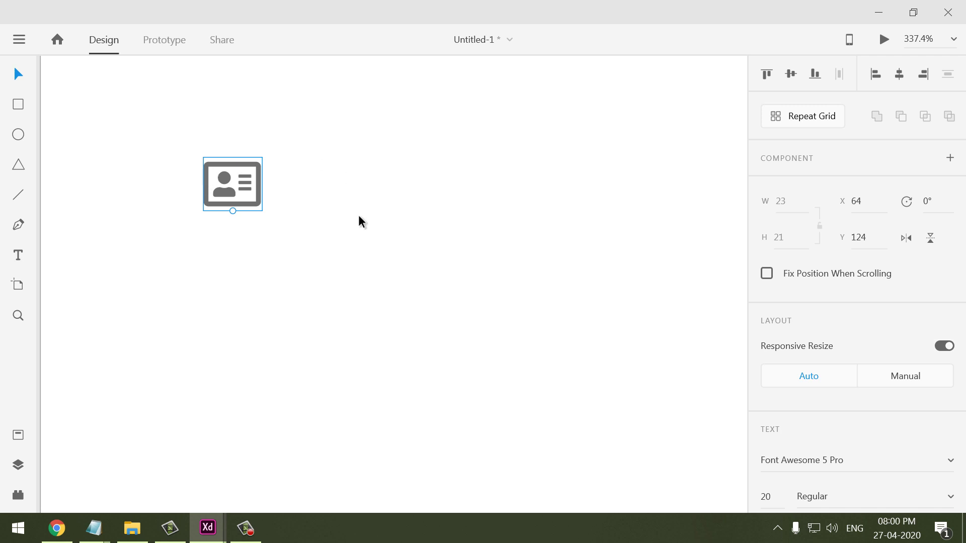
double_click(260, 180)
click(269, 169)
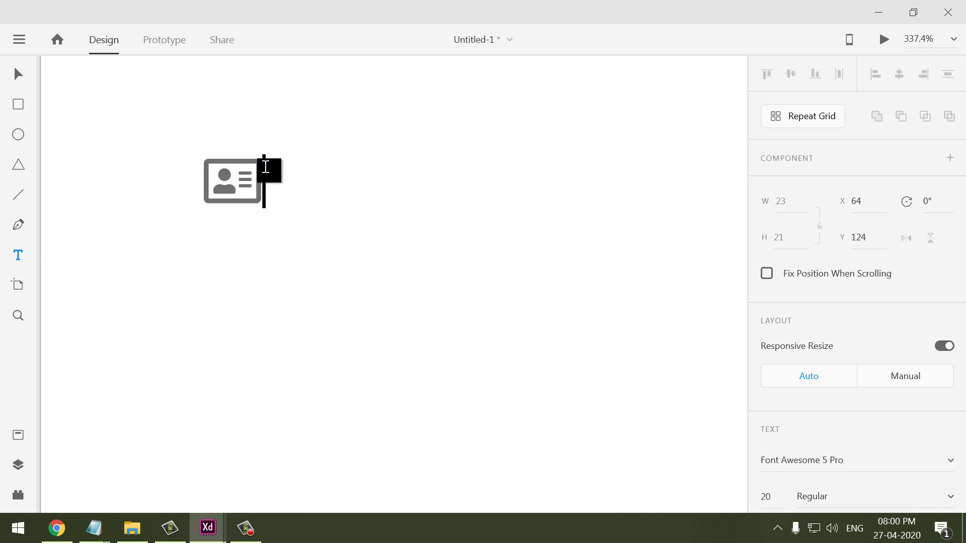
text(A)
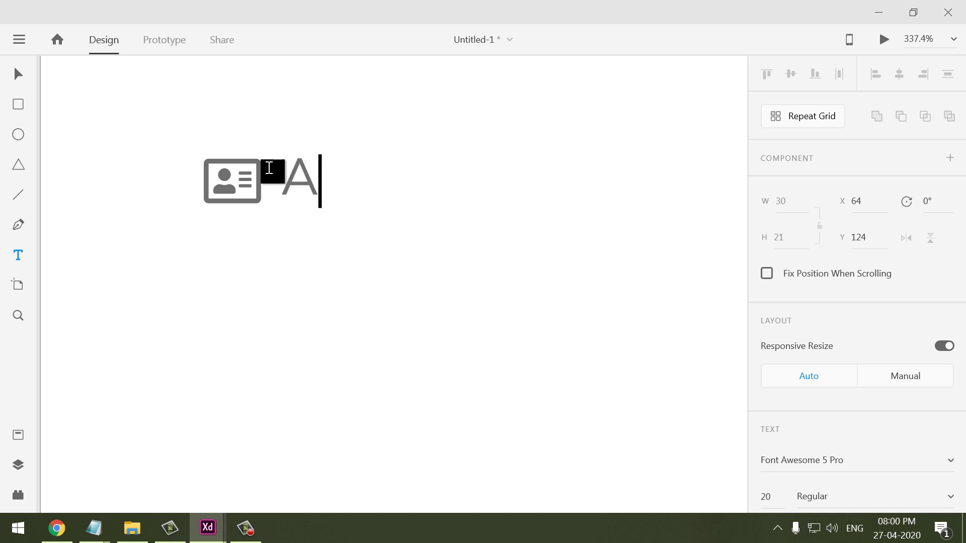
text(ddyour )
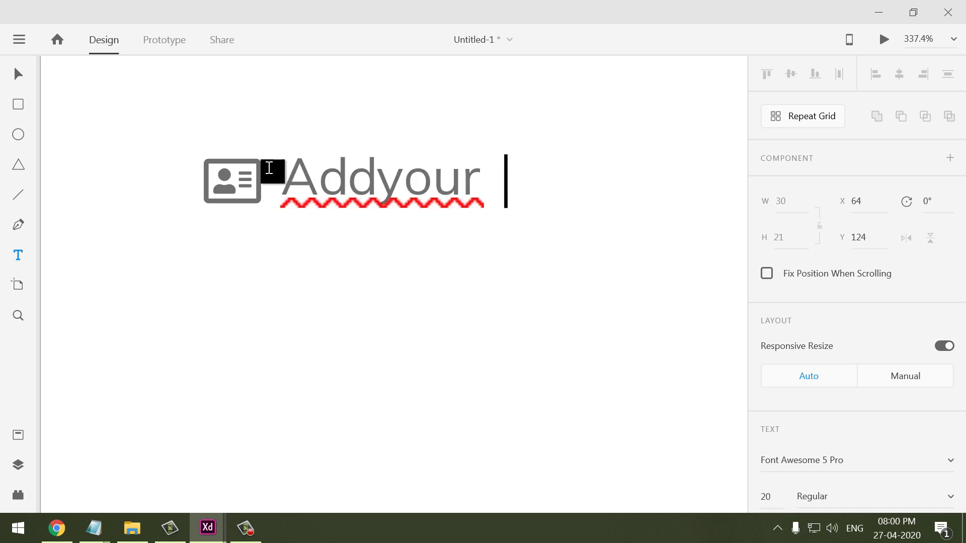
text(Card detai)
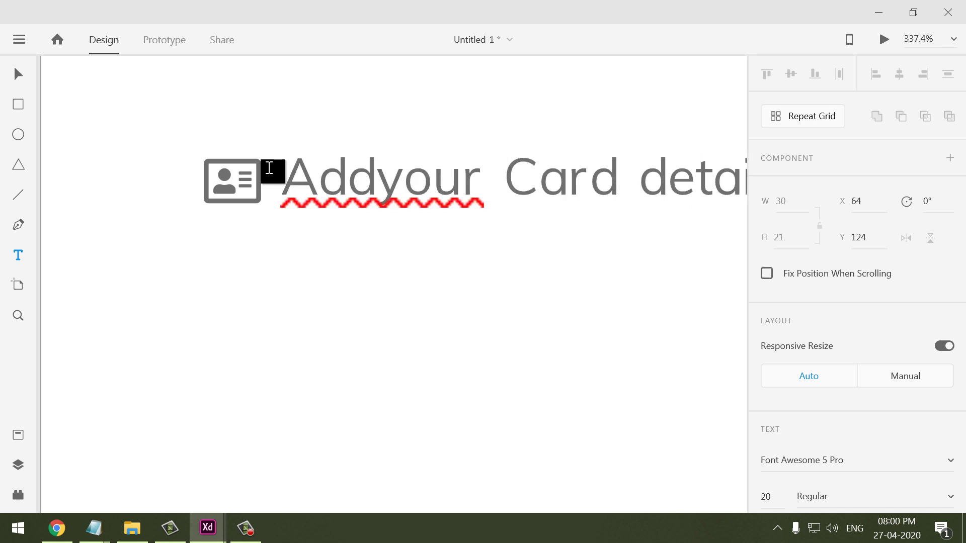
click(378, 180)
Reduce the font size of the words "Add your Card details" to 12, leaving the icon out of the selection
drag(281, 187, 817, 201)
key(ctrl+shift+comma)
key(ctrl+shift+comma)
key(ctrl+shift+comma)
key(ctrl+shift+comma)
key(ctrl+shift+comma)
key(ctrl+shift+comma)
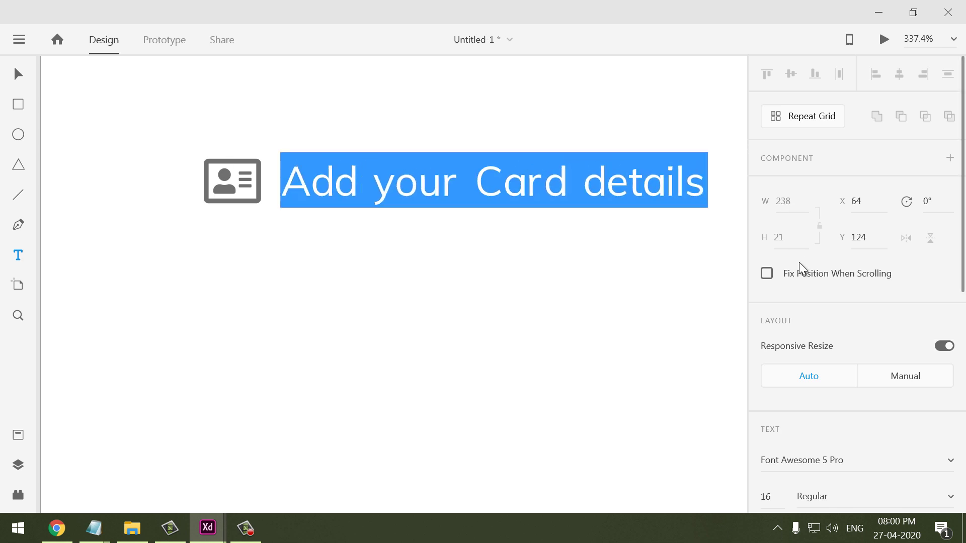
key(ctrl+shift+comma)
key(ctrl+shift+comma)
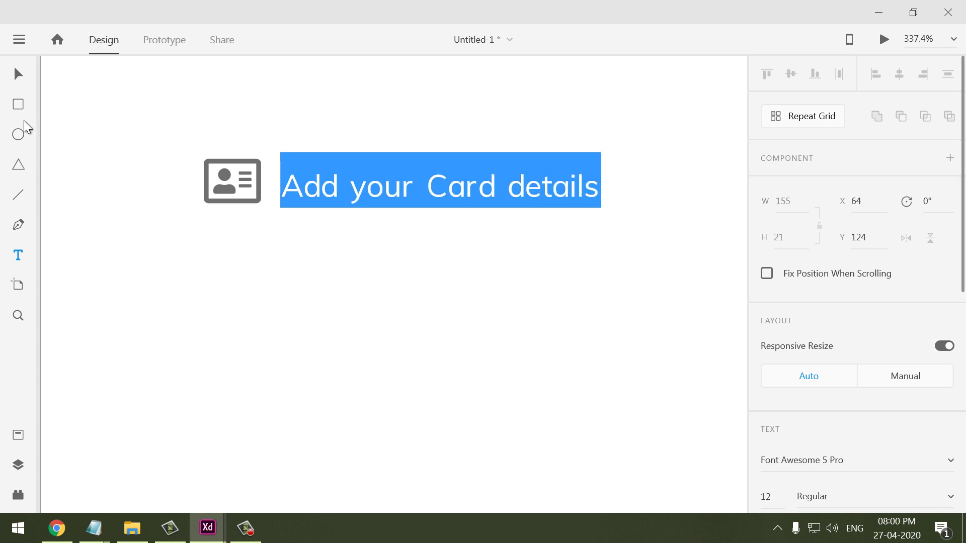
Duplicate the icon and text line four times on new lines below, and delete the content of the original first line
key(ctrl+a)
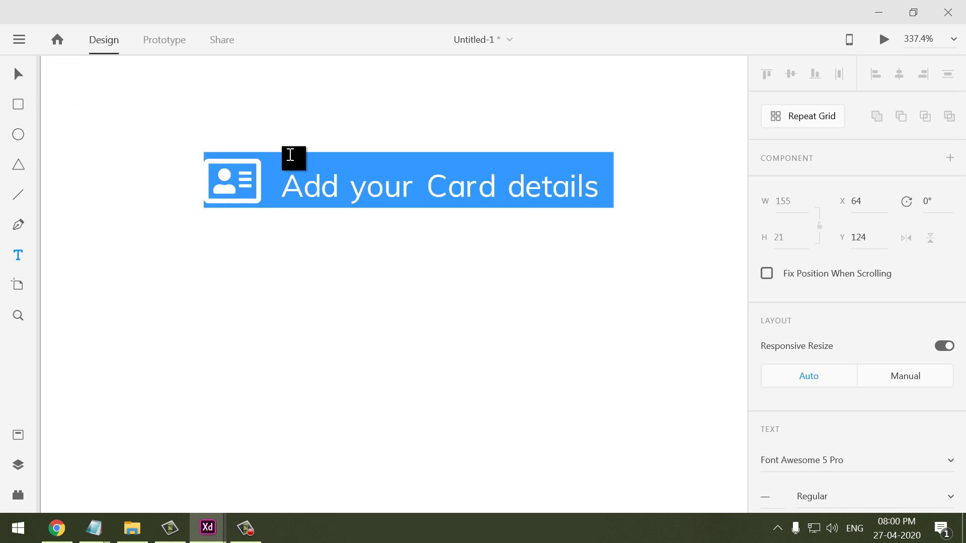
click(604, 189)
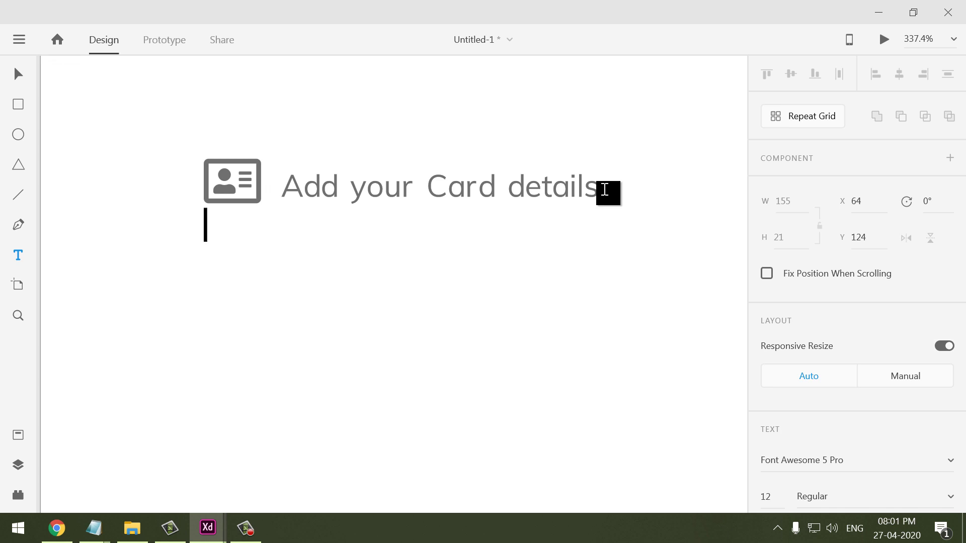
text(Add your Card details)
key(Return)
text(Add your Card details)
key(Return)
text(Add your Card details)
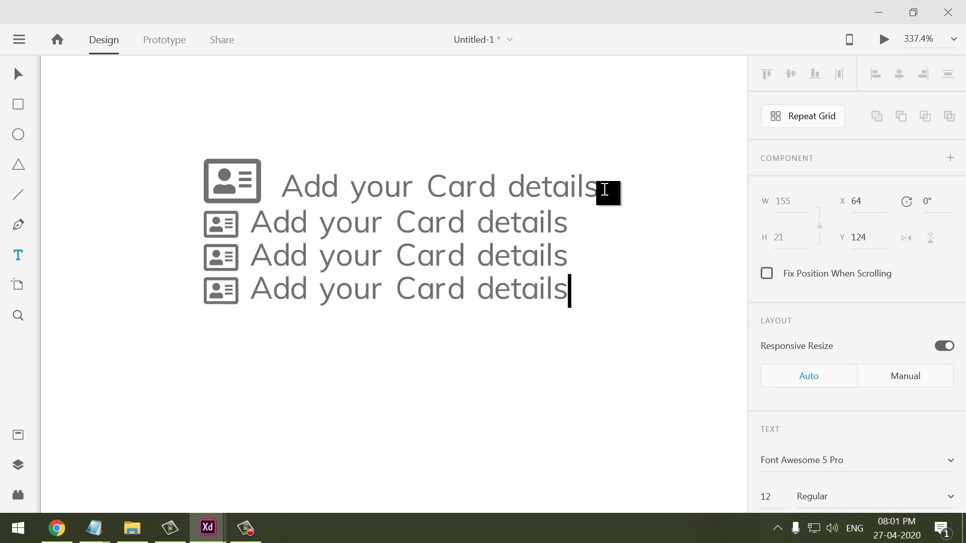
key(Return)
text(Add your Card details)
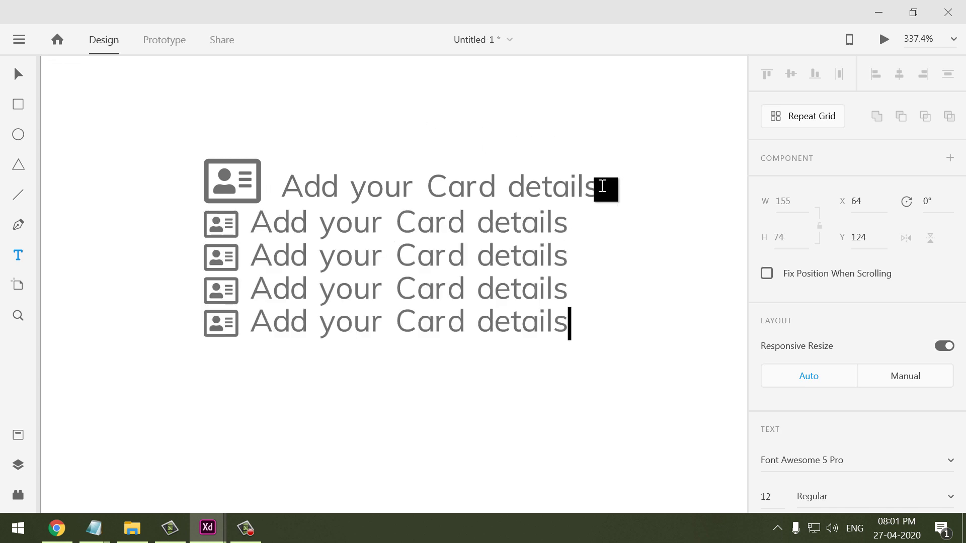
drag(602, 186, 82, 188)
key(BackSpace)
Set the line spacing of all the card detail lines to 32
key(ctrl+a)
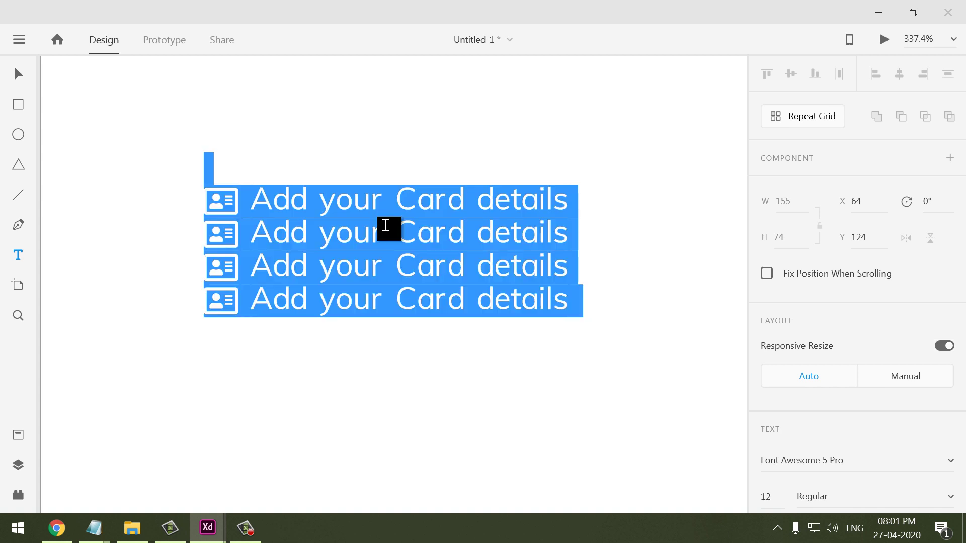
scroll(850, 398, down, 4)
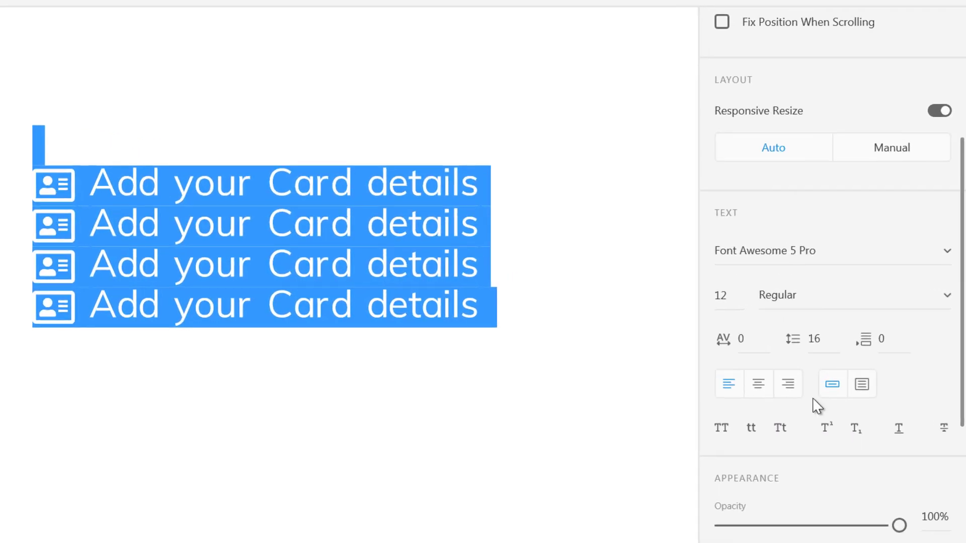
scroll(818, 407, down, 3)
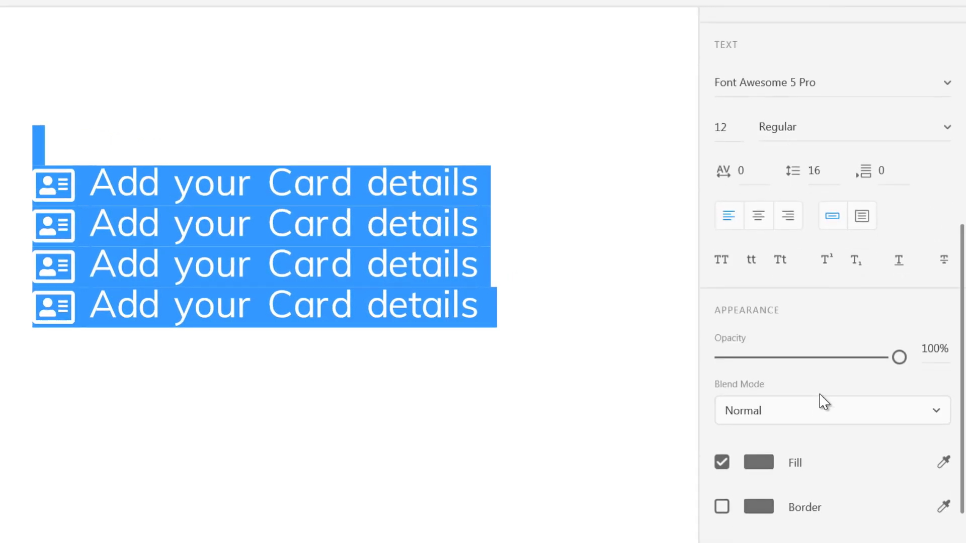
click(831, 171)
text(32)
key(Return)
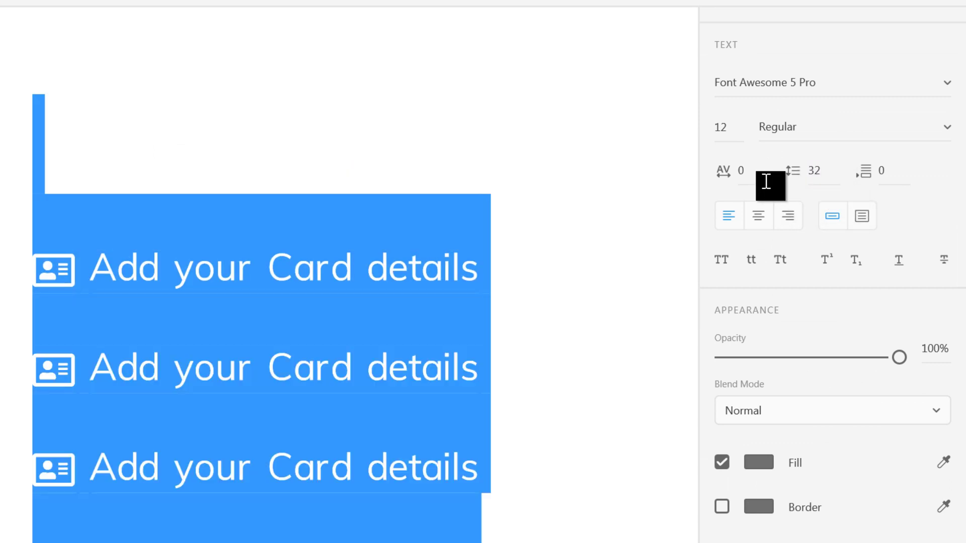
click(240, 334)
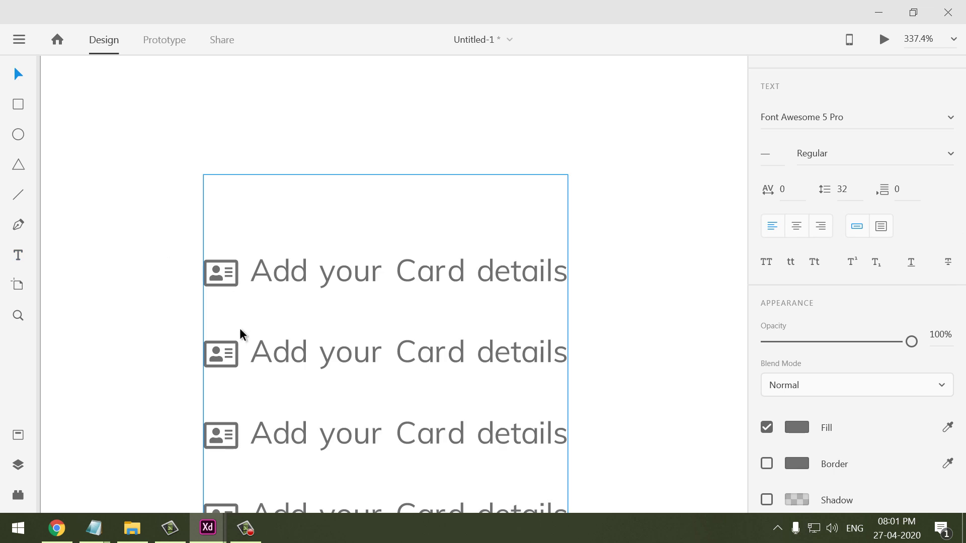
scroll(273, 280, down, 3)
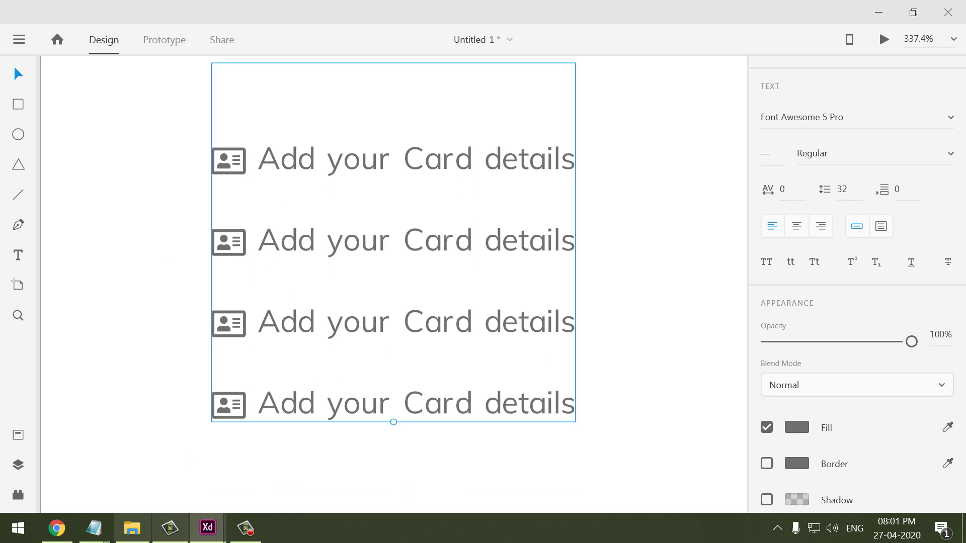
Close the Untitled-2 document, copy the ambulance icon from the Font Awesome cheatsheet in Chrome, and return to Untitled-1 in Adobe XD
click(57, 528)
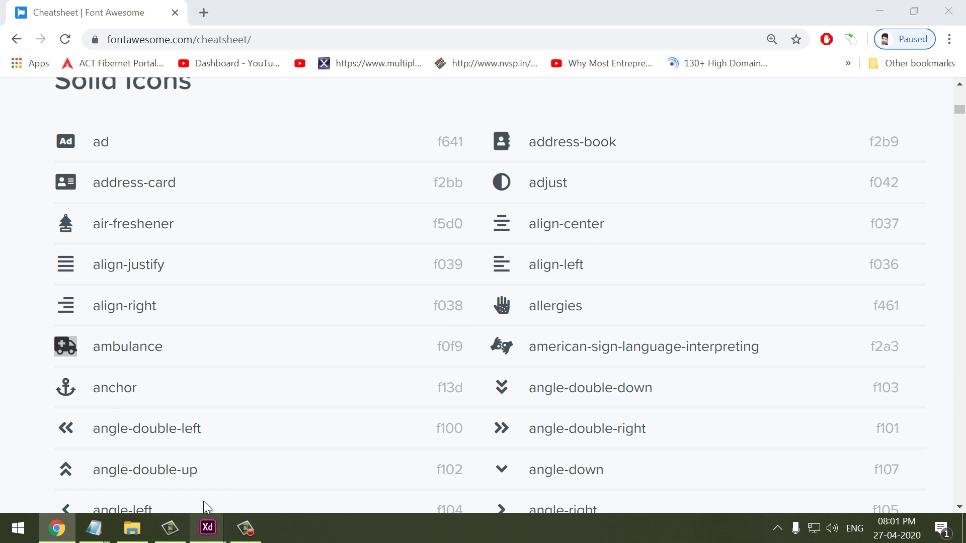
click(221, 410)
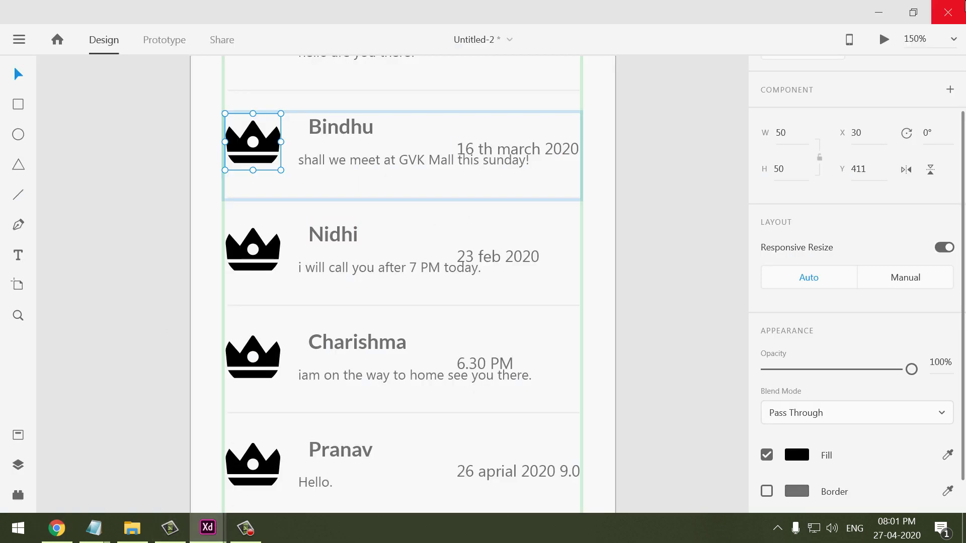
key(ctrl+w)
click(529, 297)
click(56, 529)
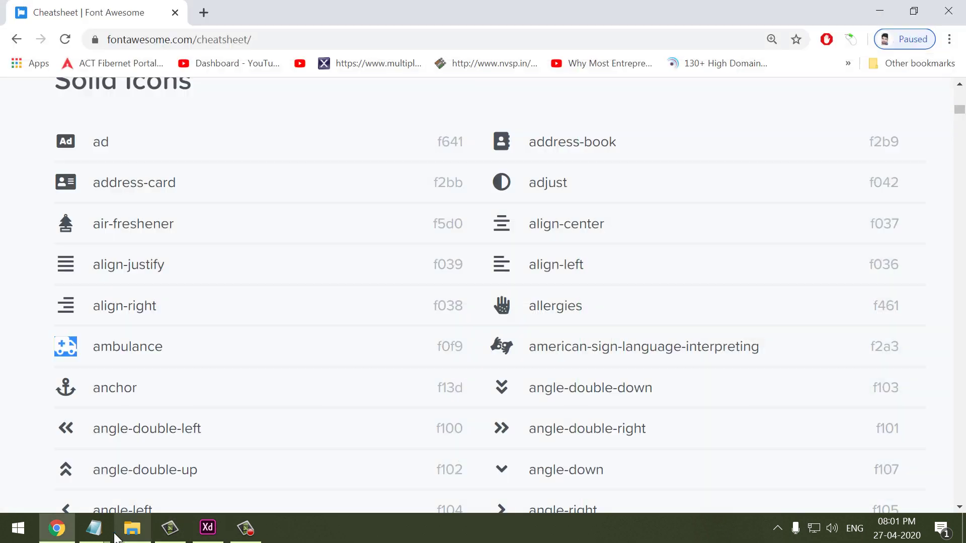
click(208, 533)
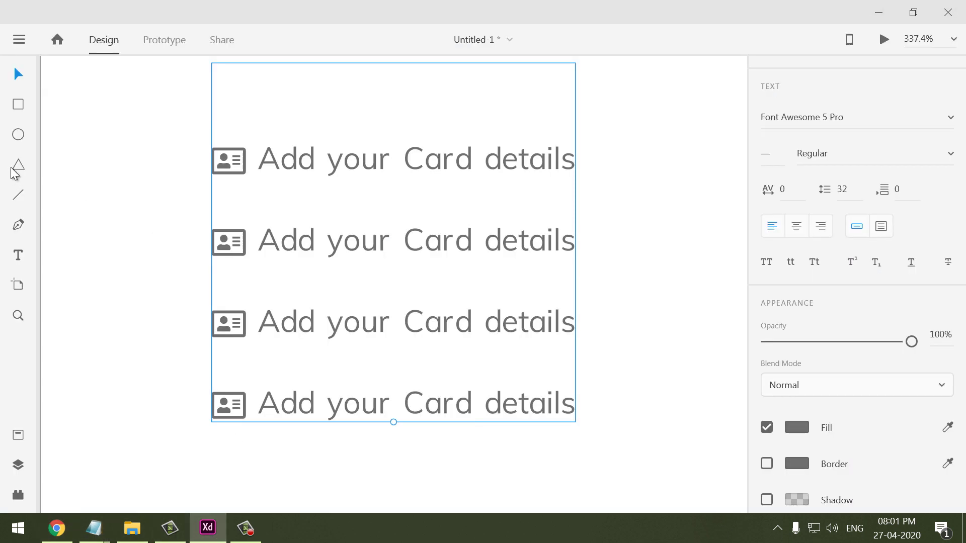
Replace the card icon in the second "Add your Card details" line with the copied ambulance icon
click(18, 255)
click(179, 247)
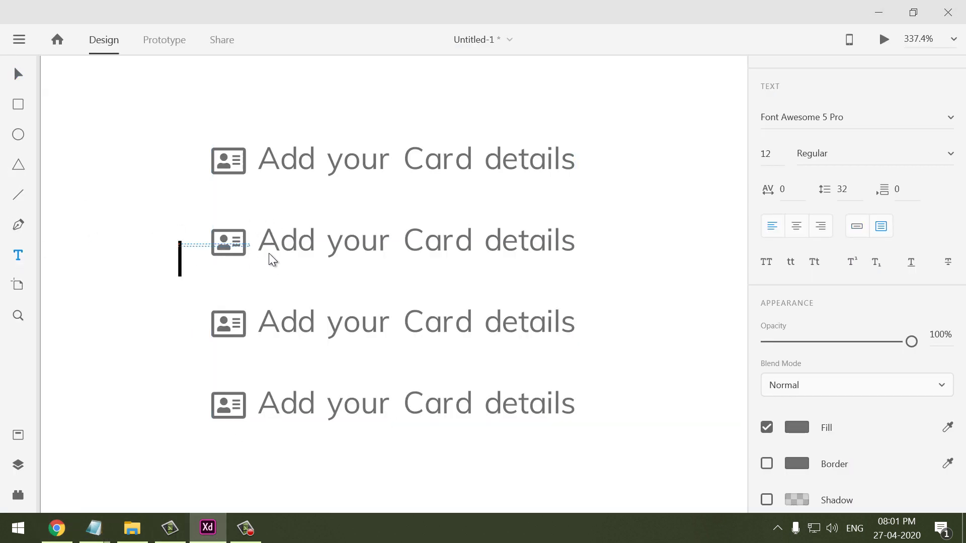
click(243, 240)
click(237, 244)
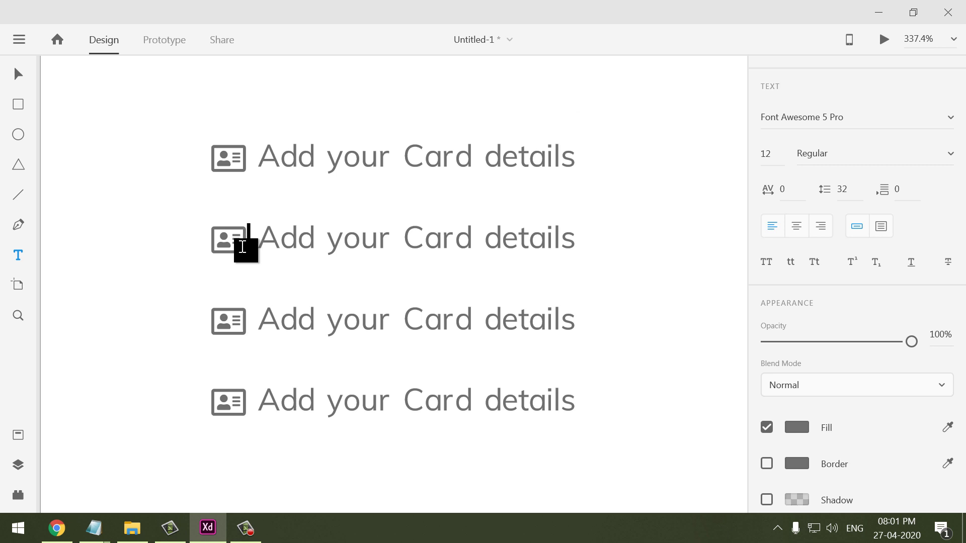
drag(239, 241, 222, 246)
key(ctrl+v)
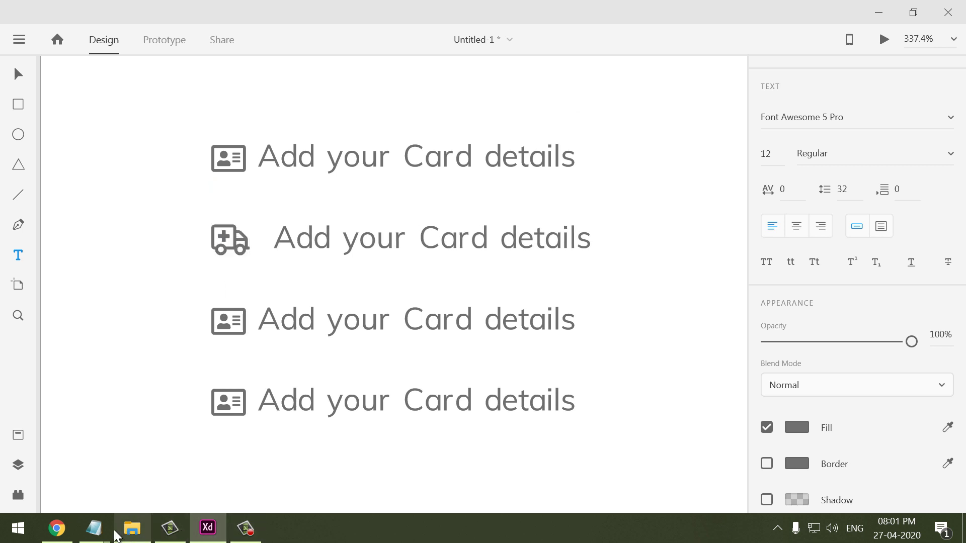
Switch to the Font Awesome cheatsheet in Chrome and copy the baby-carriage icon
click(56, 528)
scroll(541, 347, down, 6)
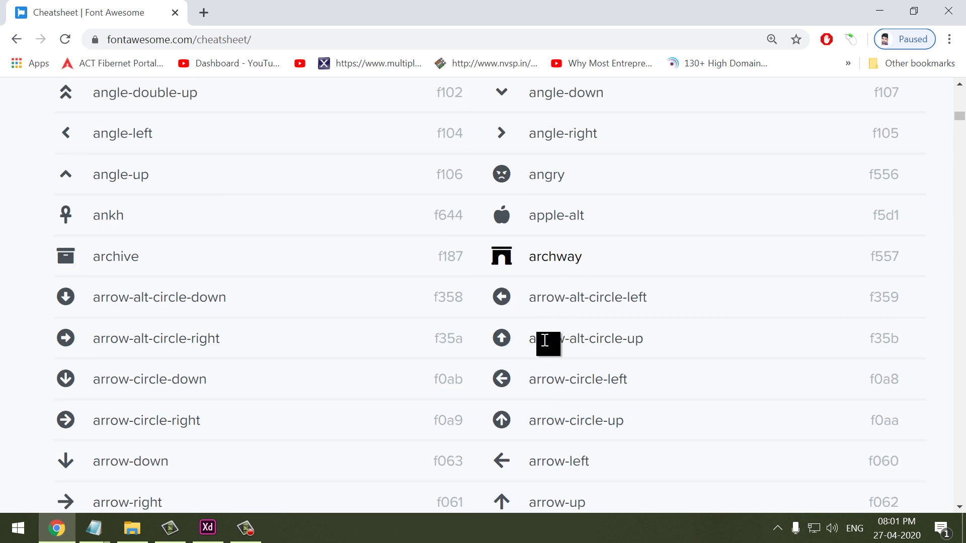
scroll(535, 442, down, 6)
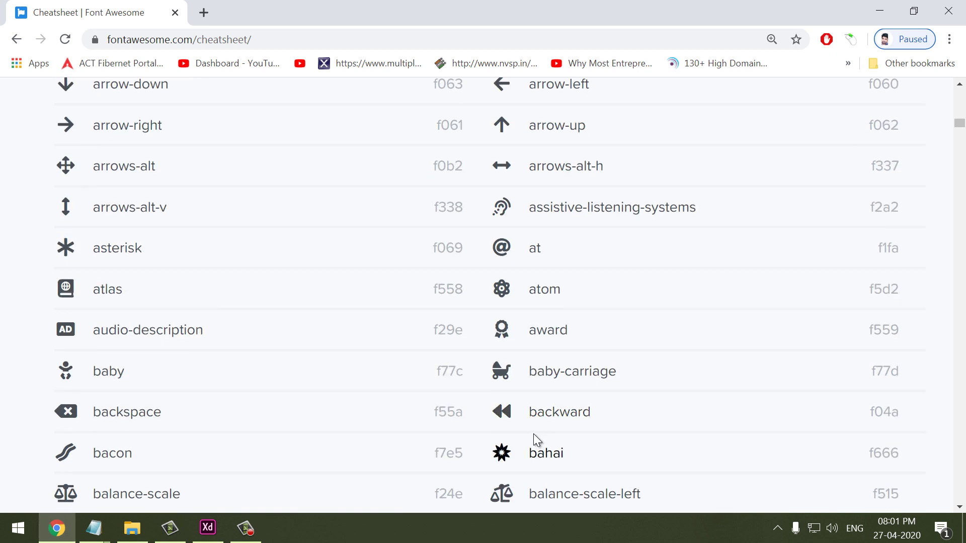
double_click(503, 372)
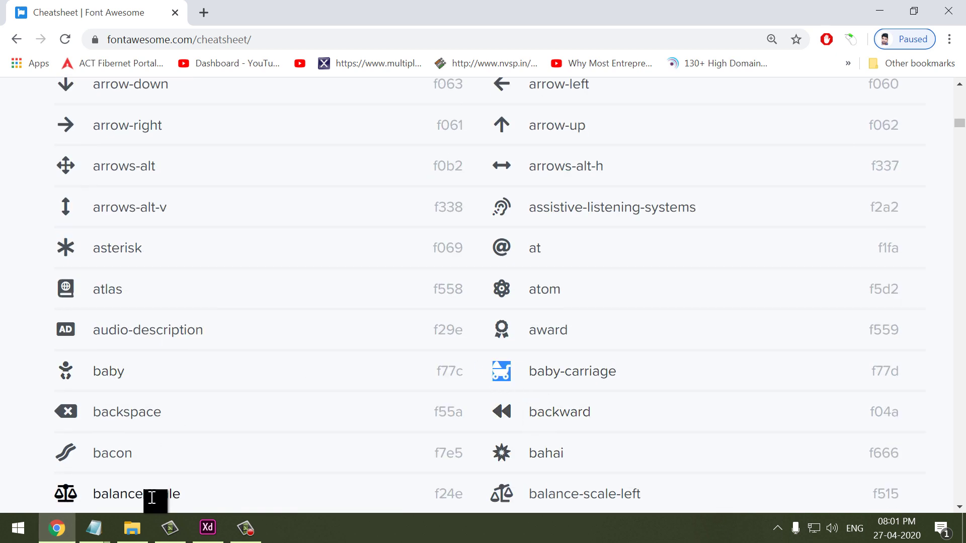
Return to Adobe XD and replace the card icon in the third "Add your Card details" line with the copied baby-carriage icon
click(207, 528)
click(245, 328)
drag(244, 328, 216, 326)
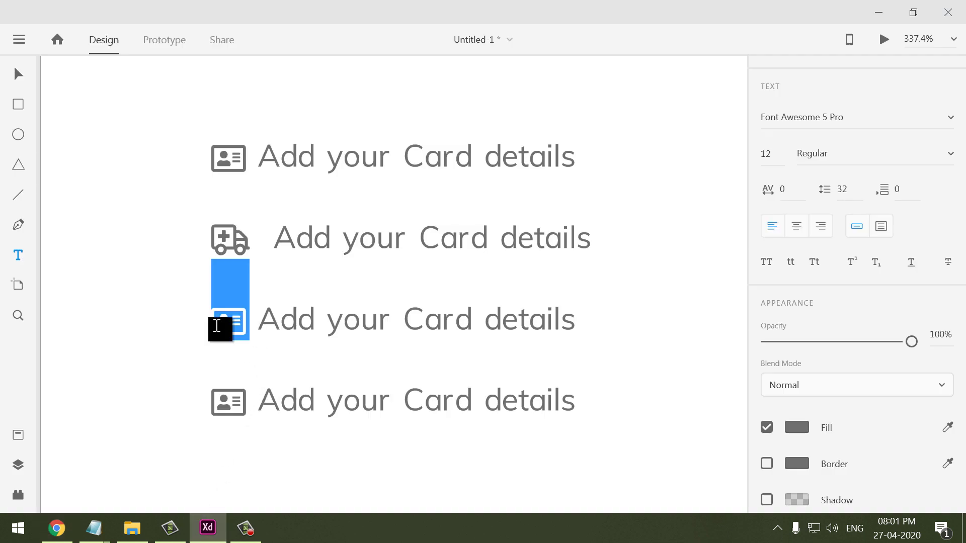
key(ctrl+v)
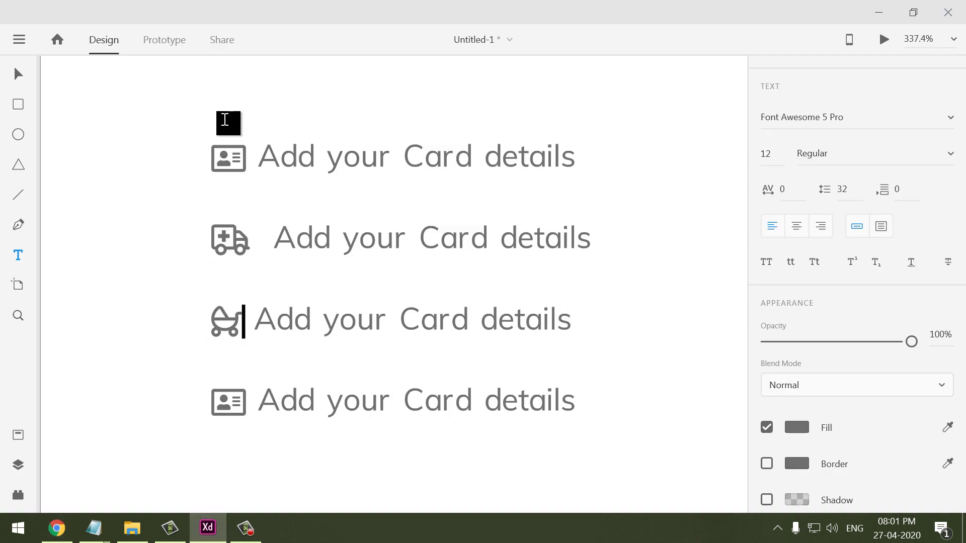